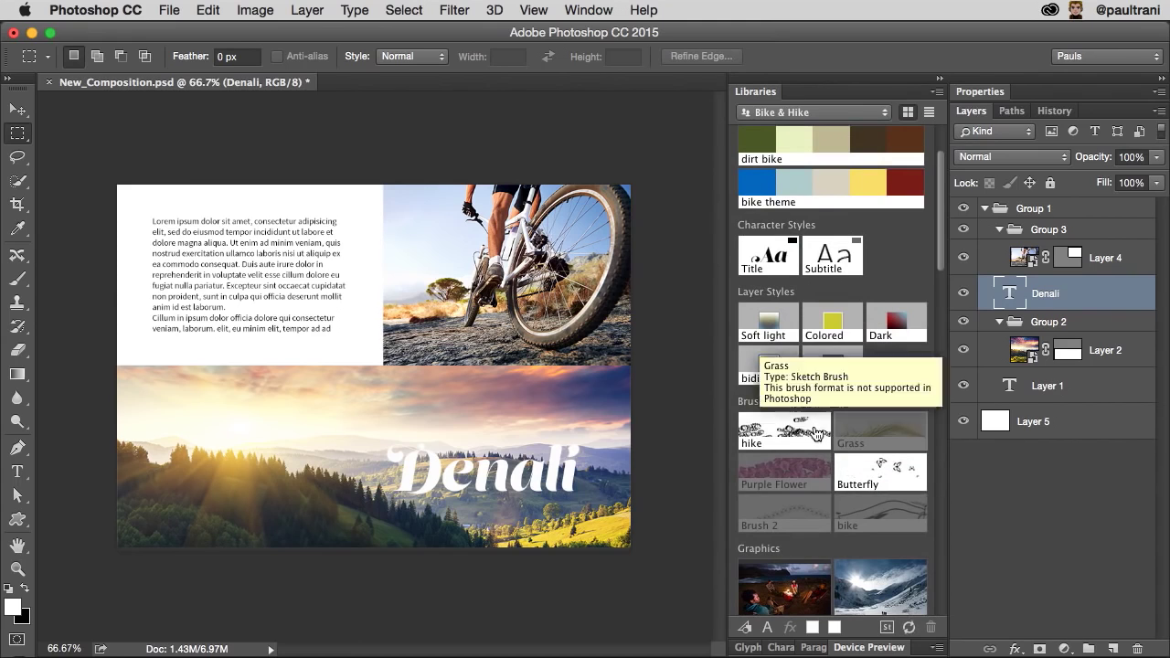
- Paint butterflies across the mountain bike photo on a new layer using the Butterfly library brush at varying sizes
left_click(855, 465)
scroll(823, 461, "down", 1)
scroll(822, 461, "down", 1)
left_click(880, 416)
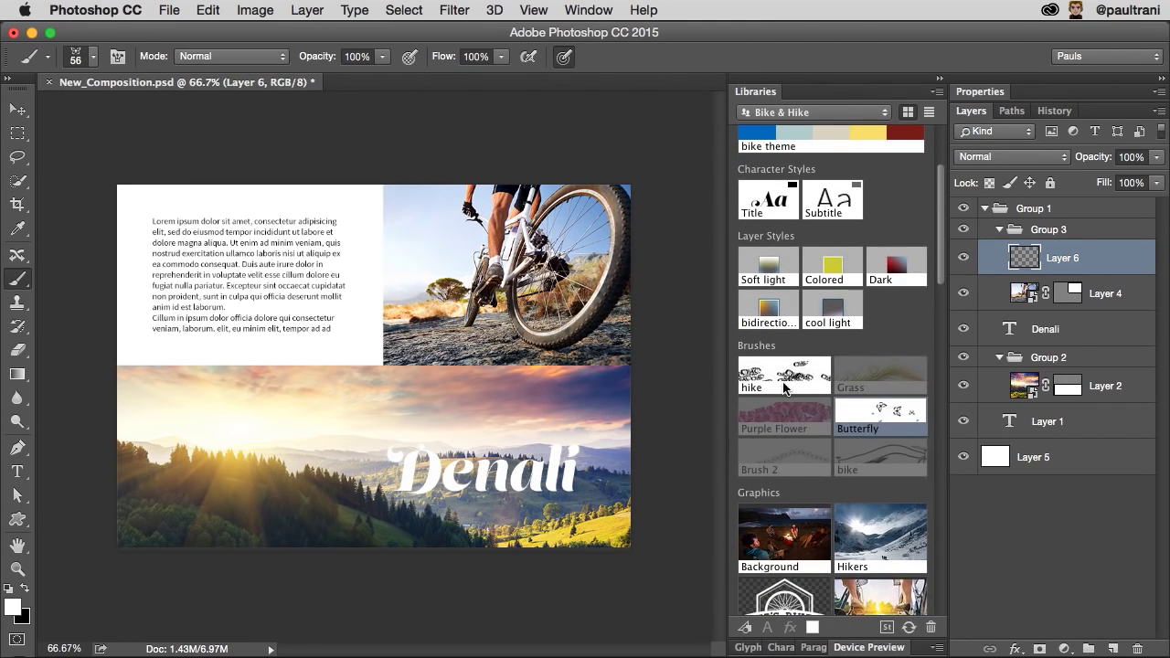
key("bracketright")
key("bracketright")
key("bracketright")
left_click_drag(407, 375, 468, 304)
left_click_drag(466, 256, 537, 309)
key("bracketleft")
key("bracketleft")
mouse_move(417, 225)
left_mouse_down()
mouse_move(421, 236)
mouse_move(576, 224)
mouse_move(562, 313)
left_mouse_up()
- Move Layer 6 beneath Layer 4, clip the bike photo to it, and paint more butterflies to reveal the photo
left_click_drag(1065, 258, 1067, 314)
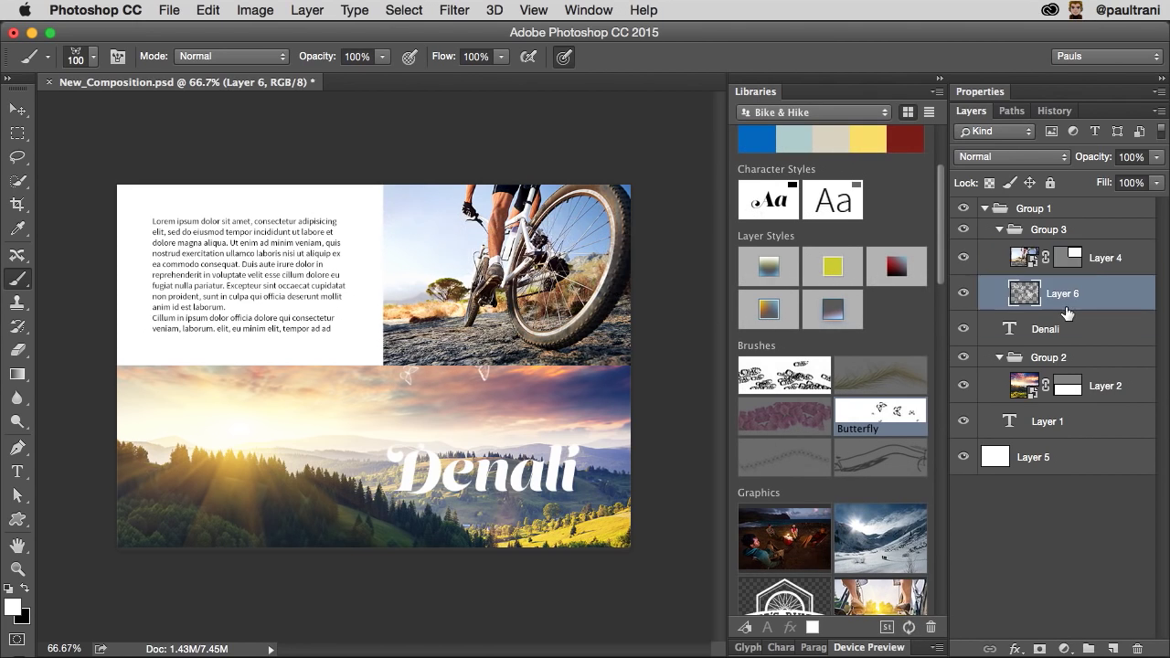
left_click(1090, 270, "alt")
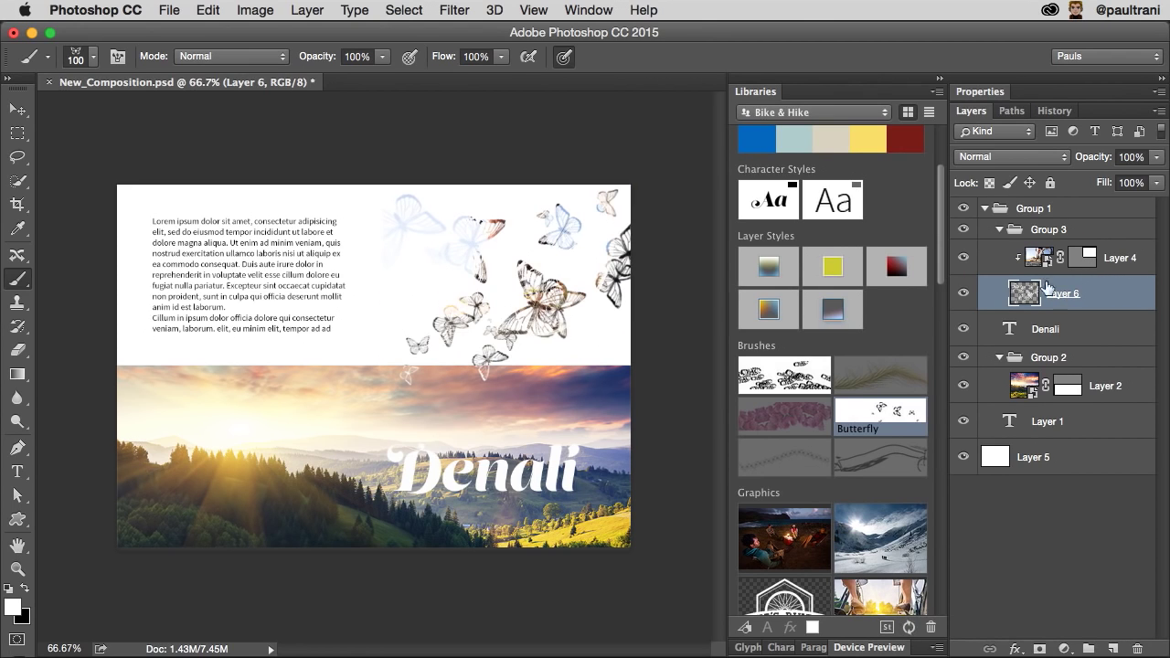
mouse_move(594, 239)
left_mouse_down()
mouse_move(571, 261)
mouse_move(494, 219)
mouse_move(378, 416)
left_mouse_up()
- Open Adobe Stock from the Bike & Hike library and search for "biking"
scroll(888, 174, "down", 5)
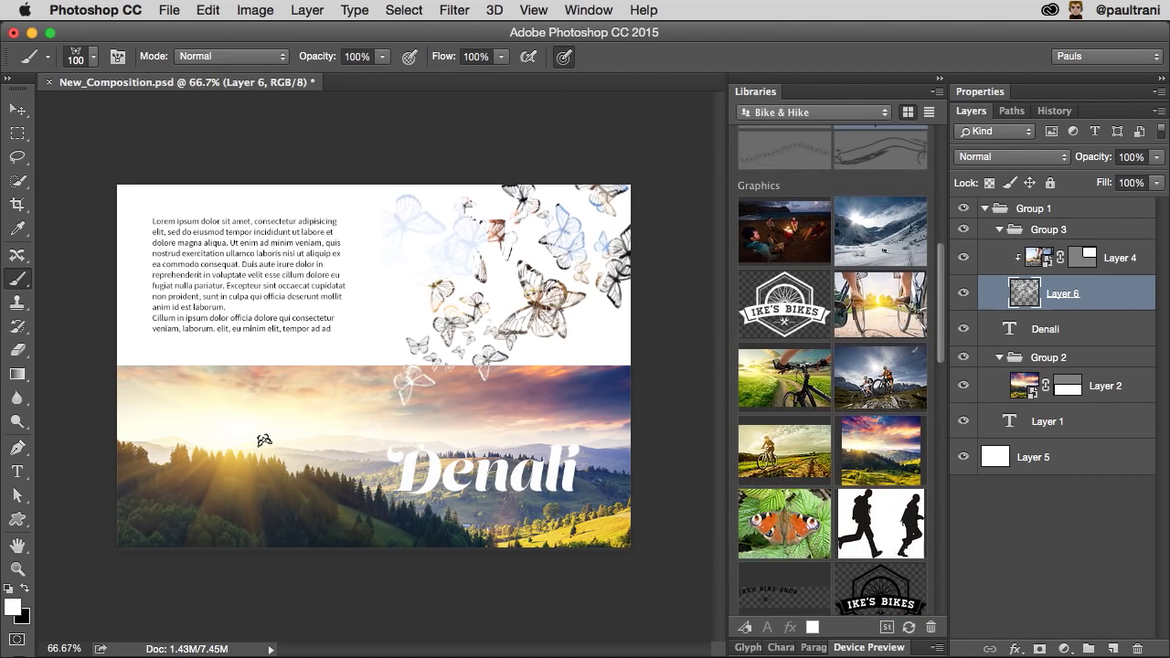
left_click(16, 133)
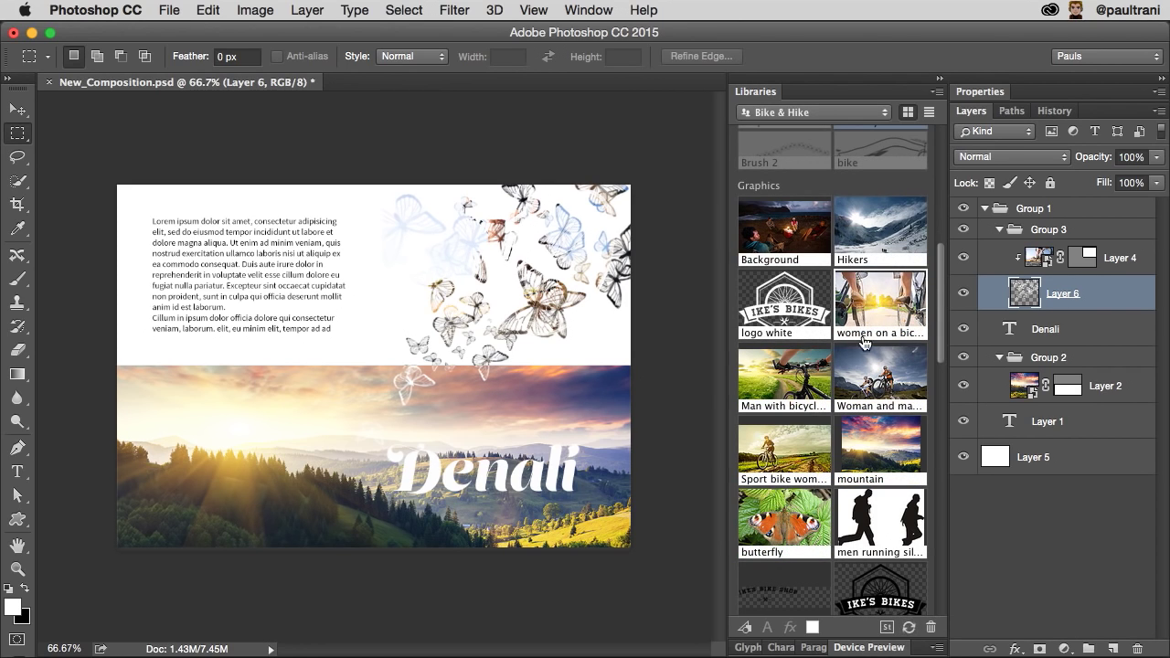
left_click(870, 306)
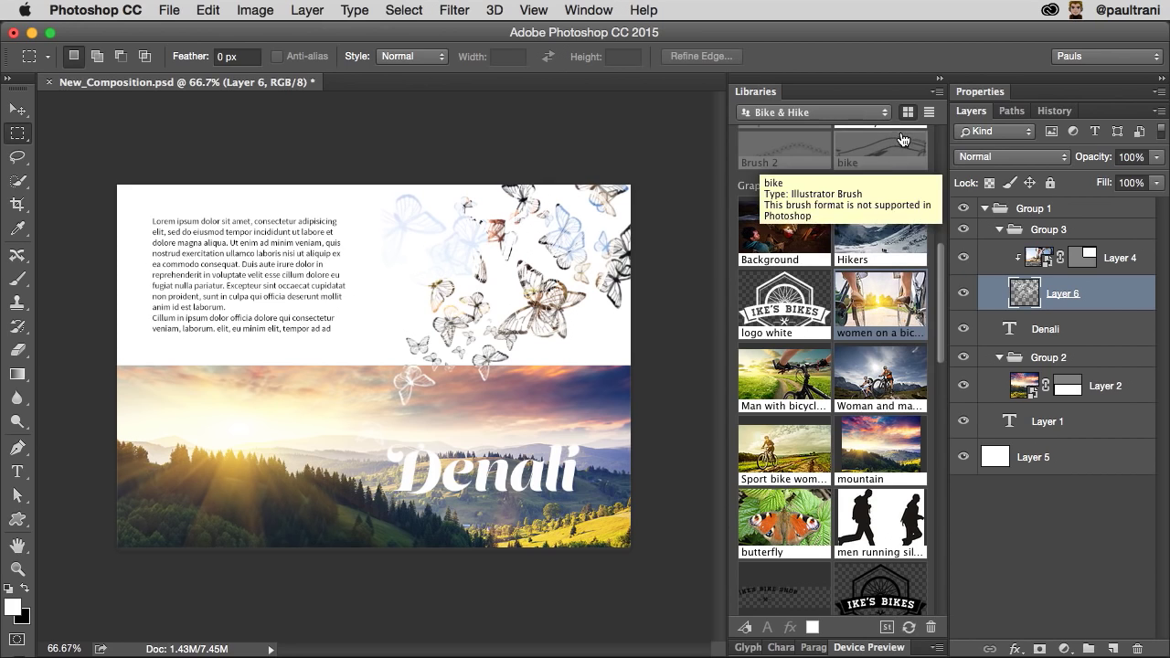
left_click(937, 92)
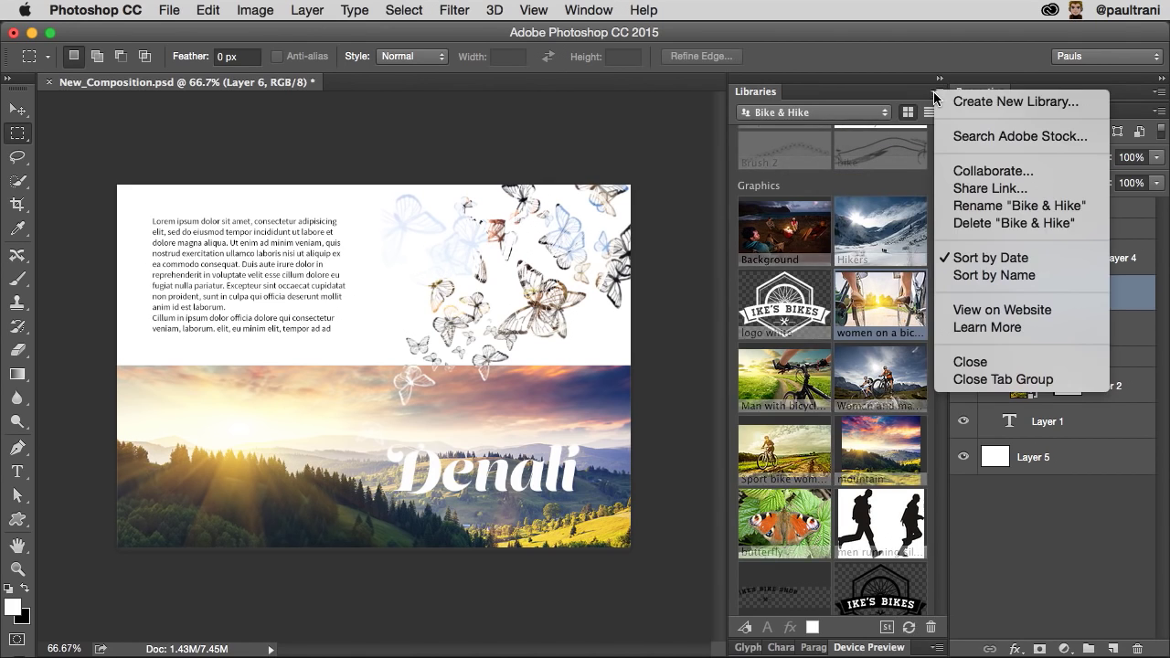
left_click(1047, 139)
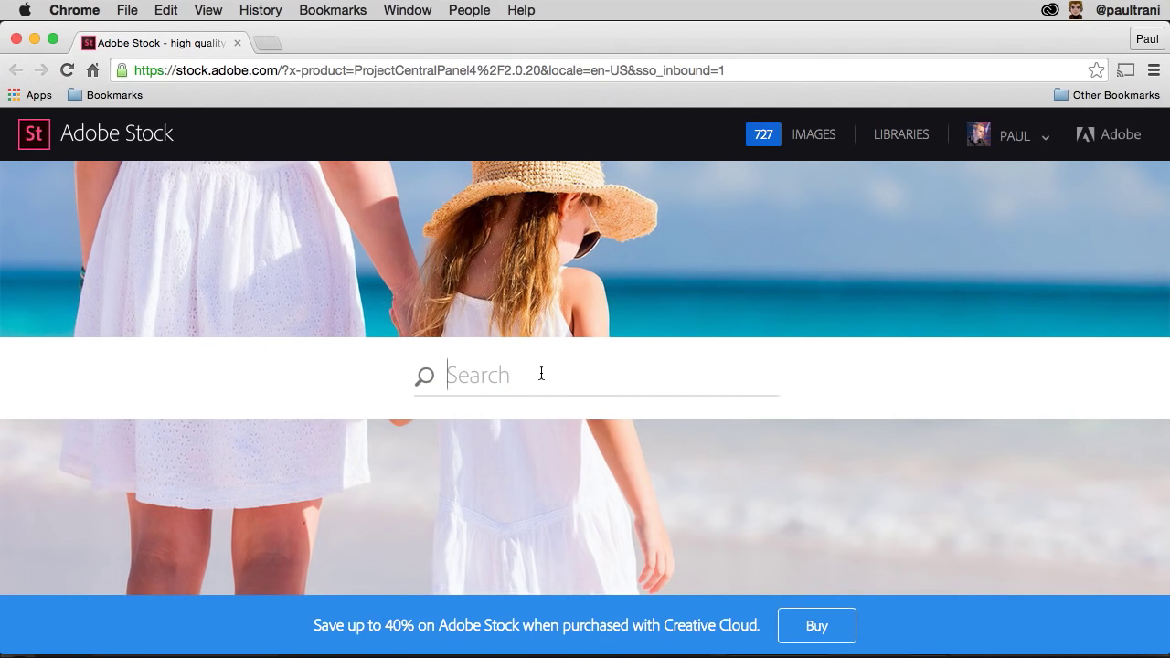
type("biking")
key("Return")
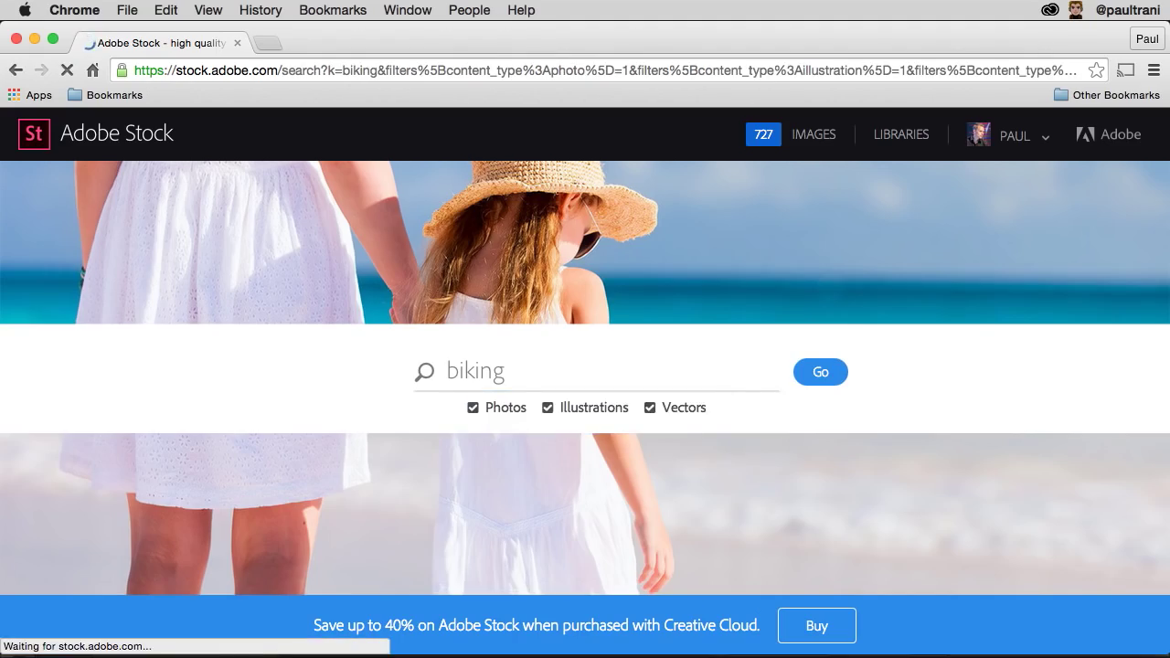
- Browse the biking stock results and narrow the browser window to keep the Bike & Hike library visible beside it
scroll(28, 420, "down", 15)
scroll(274, 428, "up", 6)
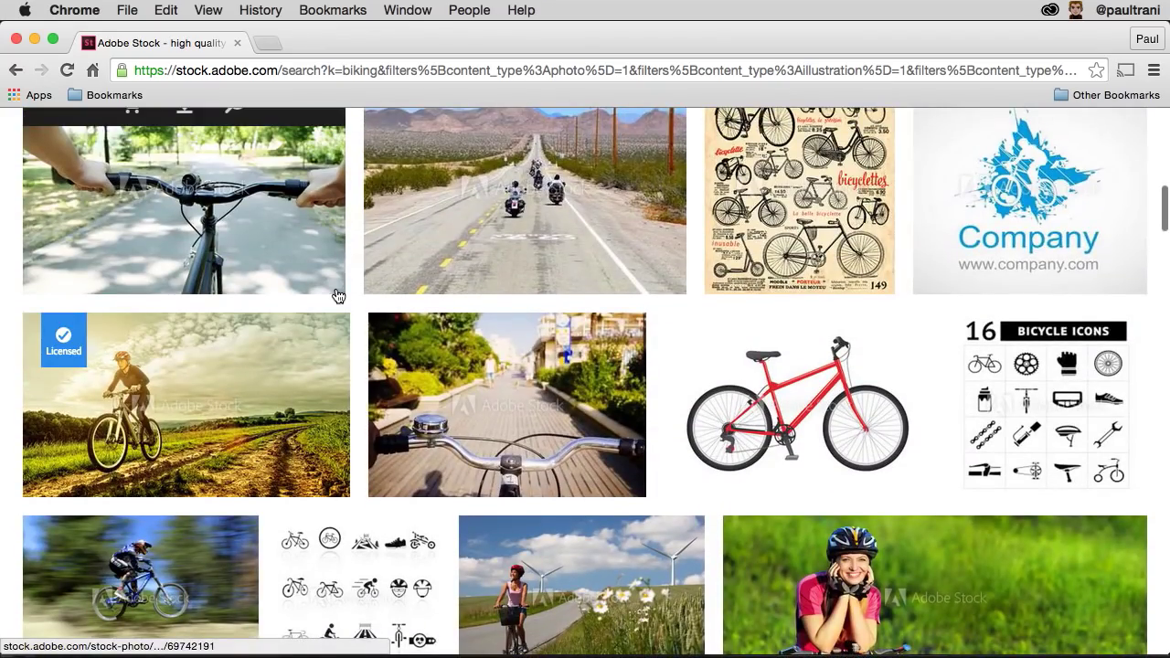
mouse_move(160, 340)
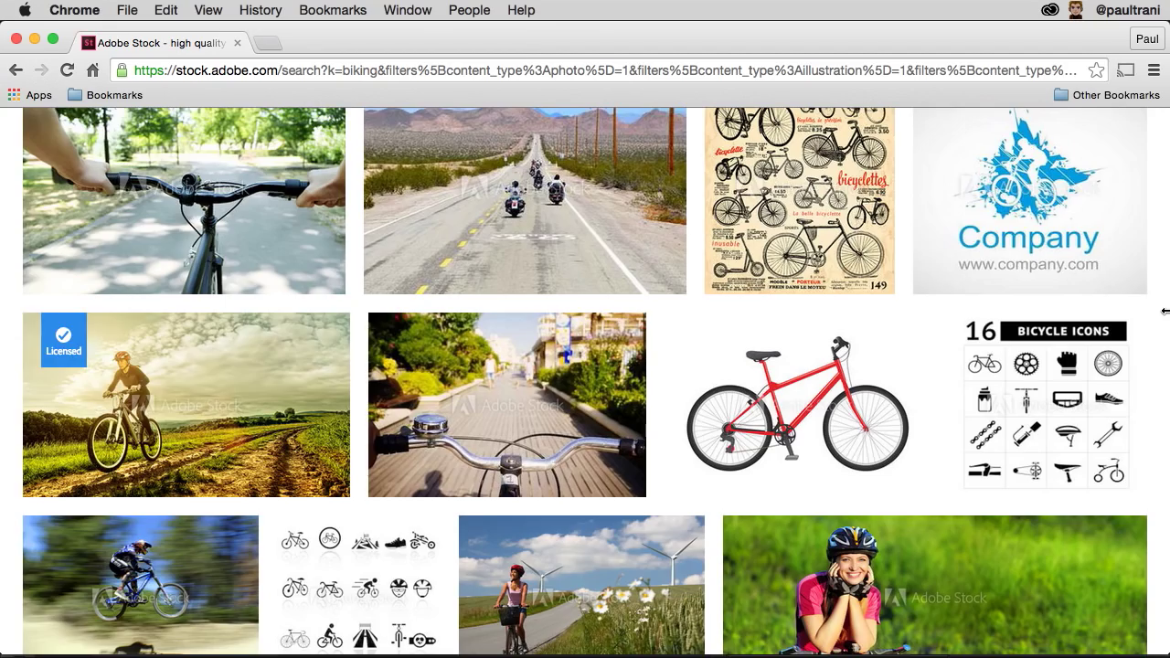
left_click_drag(1165, 311, 730, 265)
- Save a preview of the biking vector icons image to the Bike & Hike library
scroll(535, 313, "down", 2)
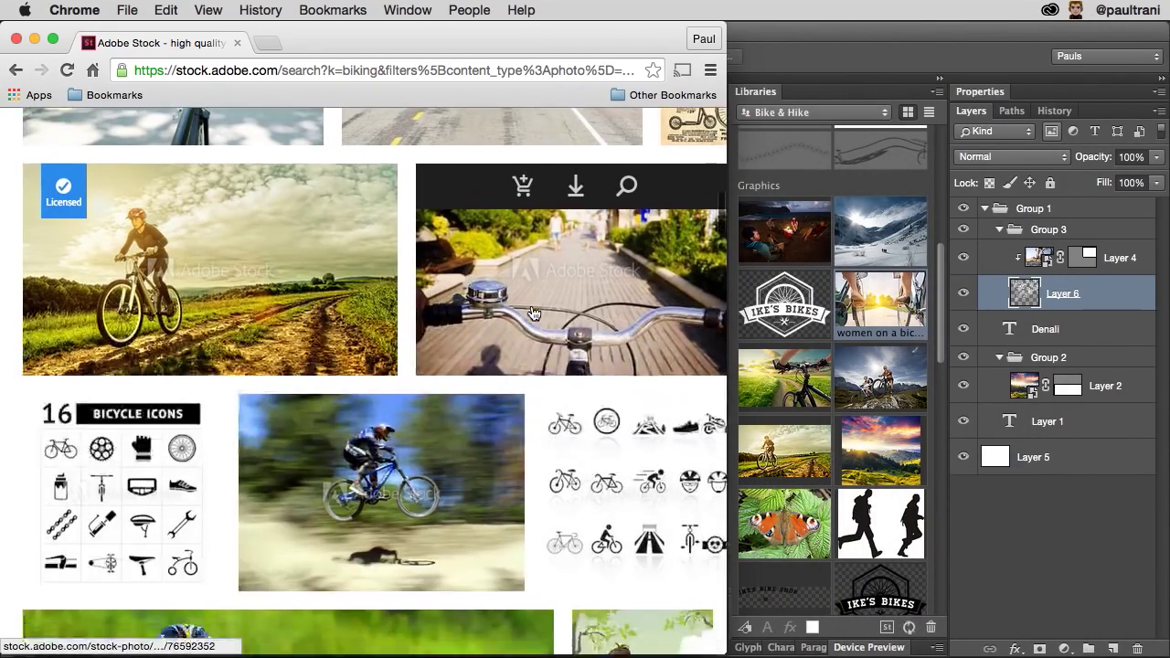
scroll(535, 314, "down", 2)
scroll(535, 314, "right", 2)
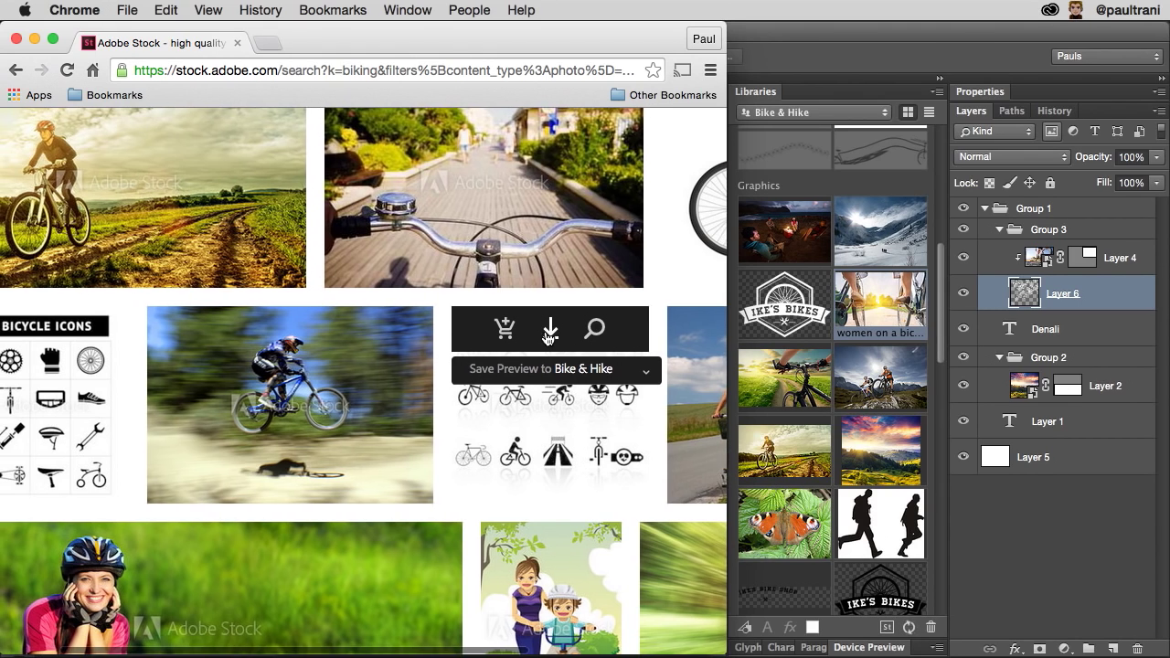
left_click(547, 333)
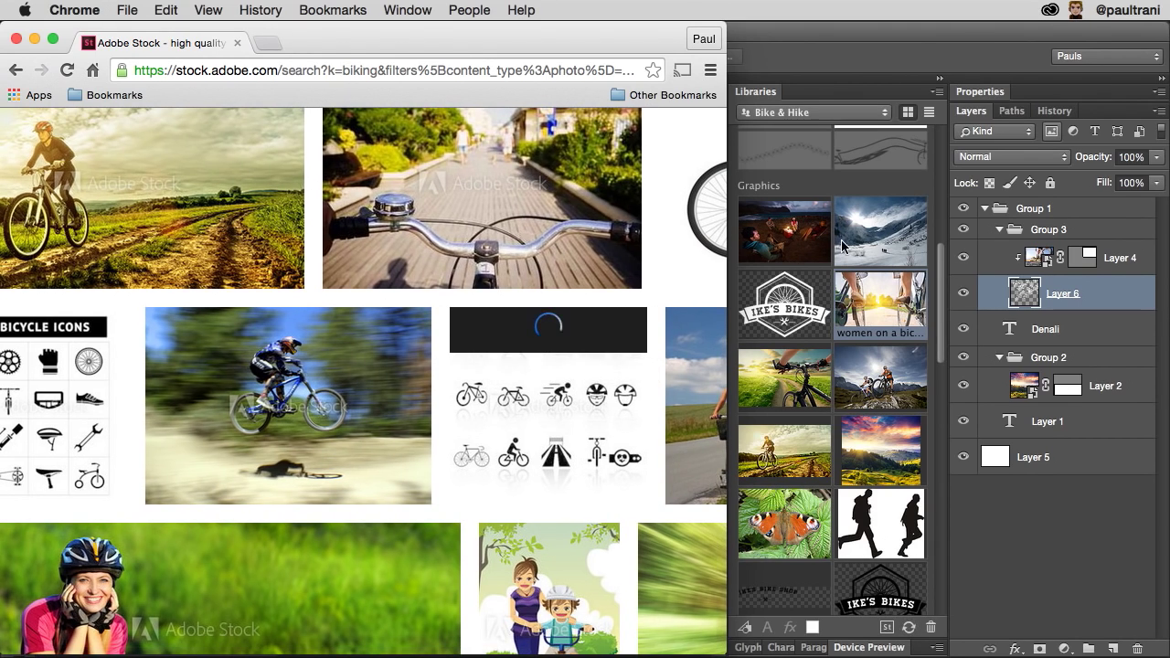
- Save a preview of the red and white race road bike to the library and minimize the browser
scroll(342, 332, "down", 10)
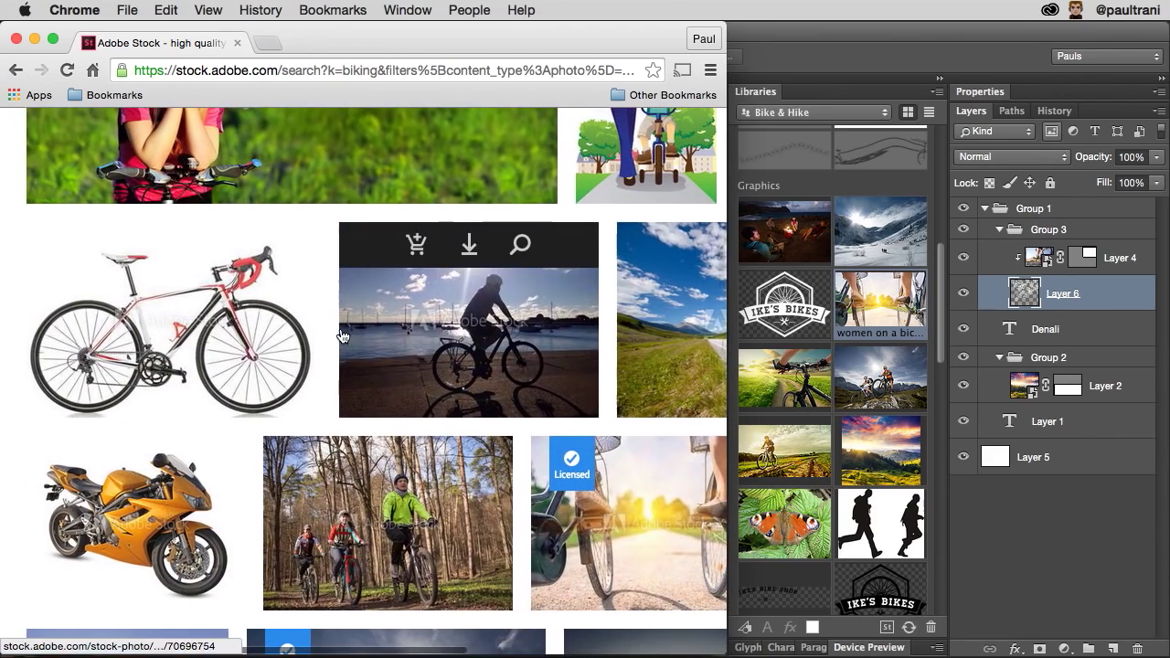
left_click(168, 247)
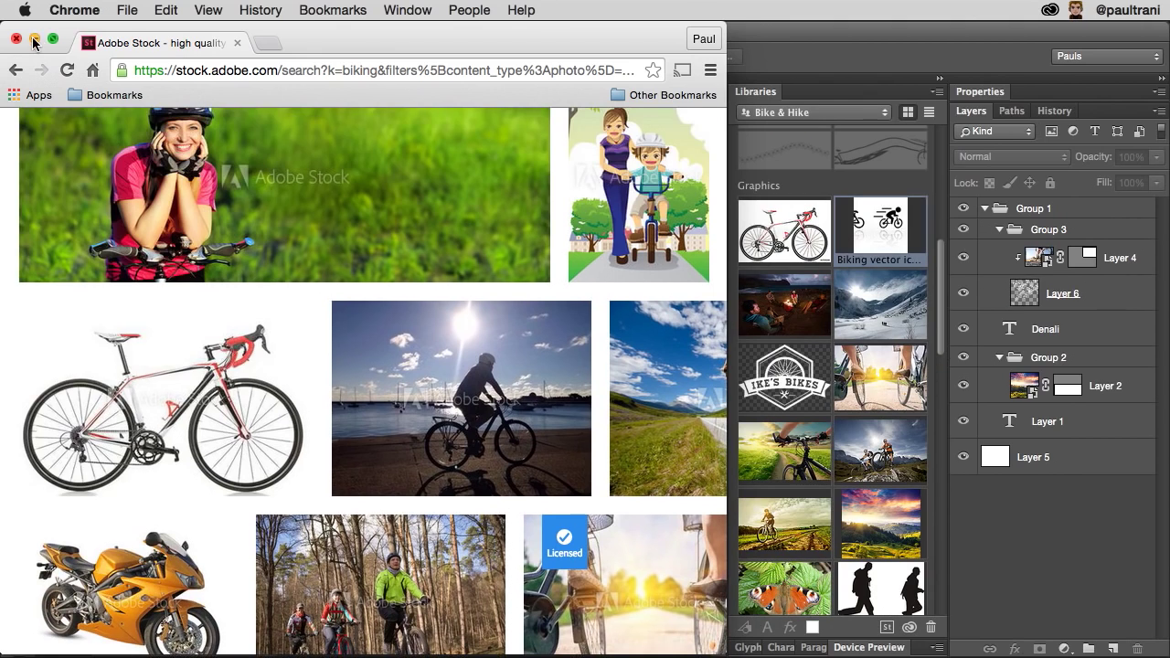
left_click(33, 40)
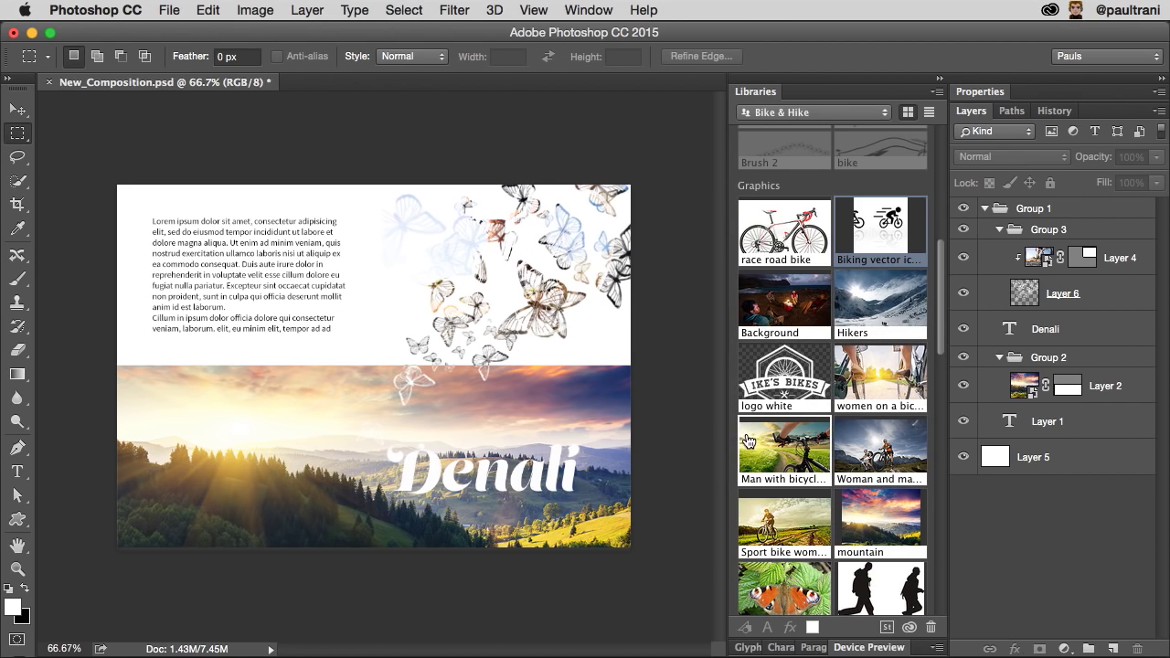
- Place the library photo of the man with a bicycle on a country road into the composition
left_click_drag(793, 452, 367, 352)
key("Return")
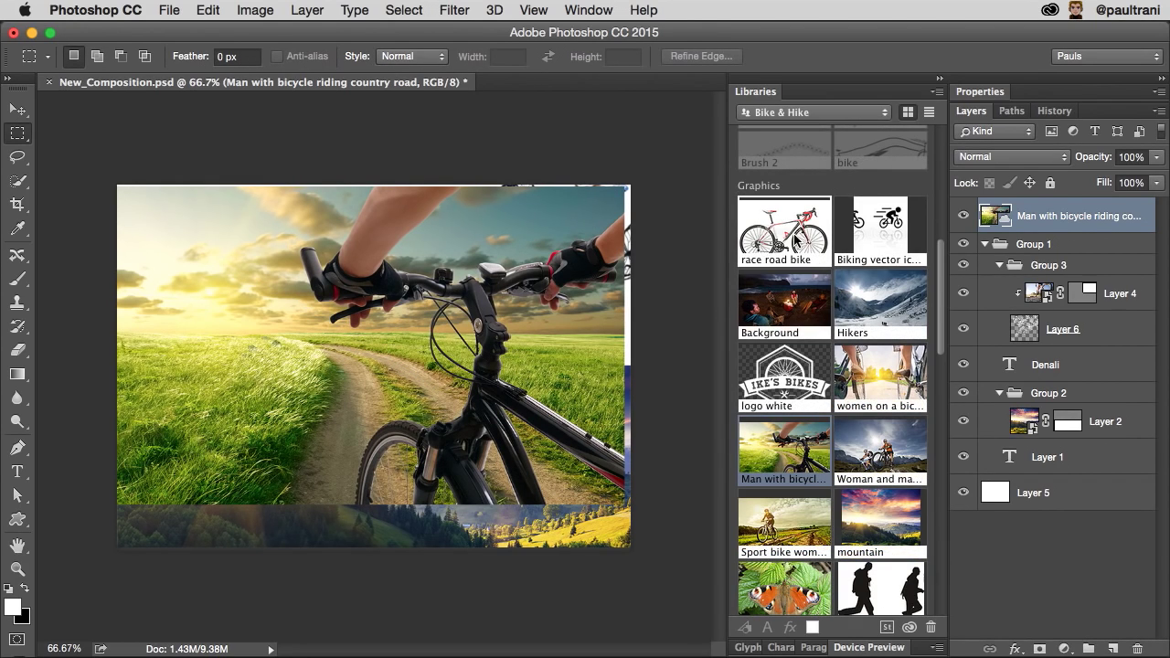
- Place the race road bike preview from the library over the composition
left_click_drag(796, 240, 511, 288)
left_click_drag(416, 297, 402, 298)
key("Return")
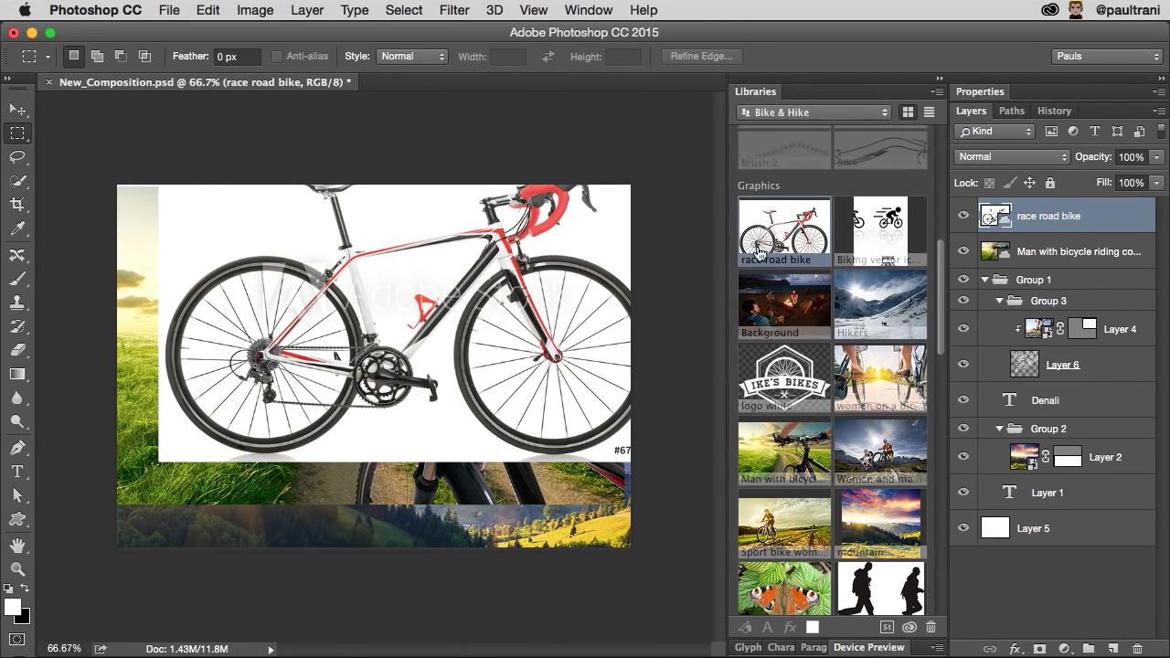
- View the license options of the library's stock preview and delete the race road bike layer
right_click(790, 222)
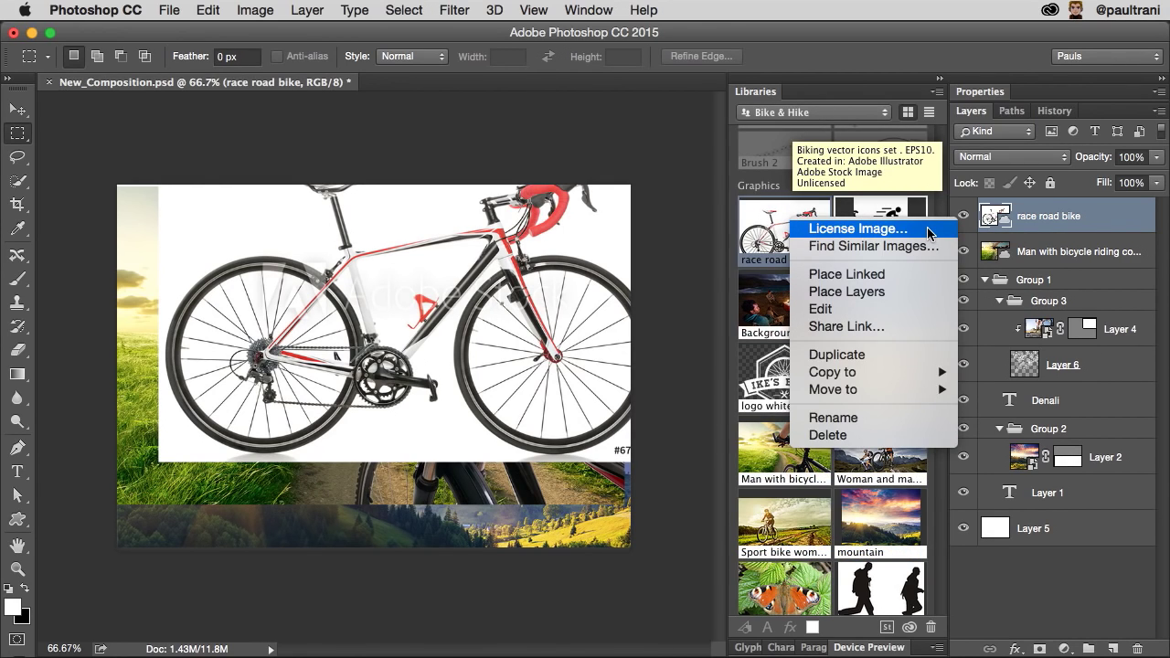
left_click(766, 227)
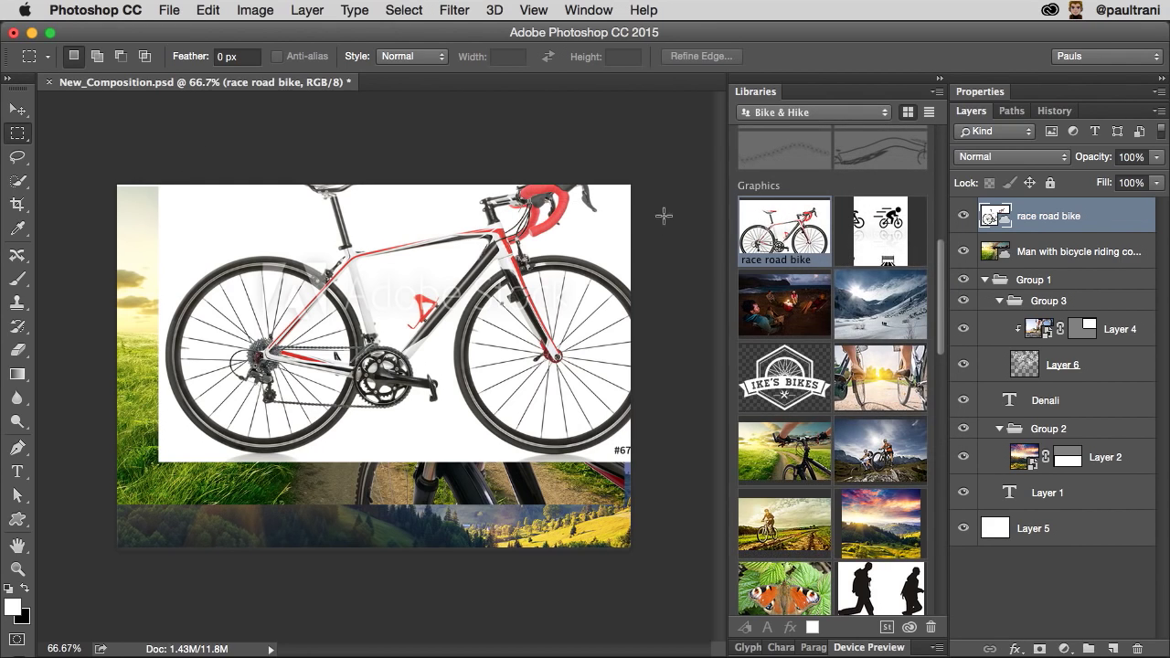
left_click(1138, 650)
- Clip the Man with bicycle layer to Layer 2 inside Group 2 and shift the photo down to fill the lower frame
left_click_drag(1031, 224, 1042, 408)
left_click(1063, 400, "alt")
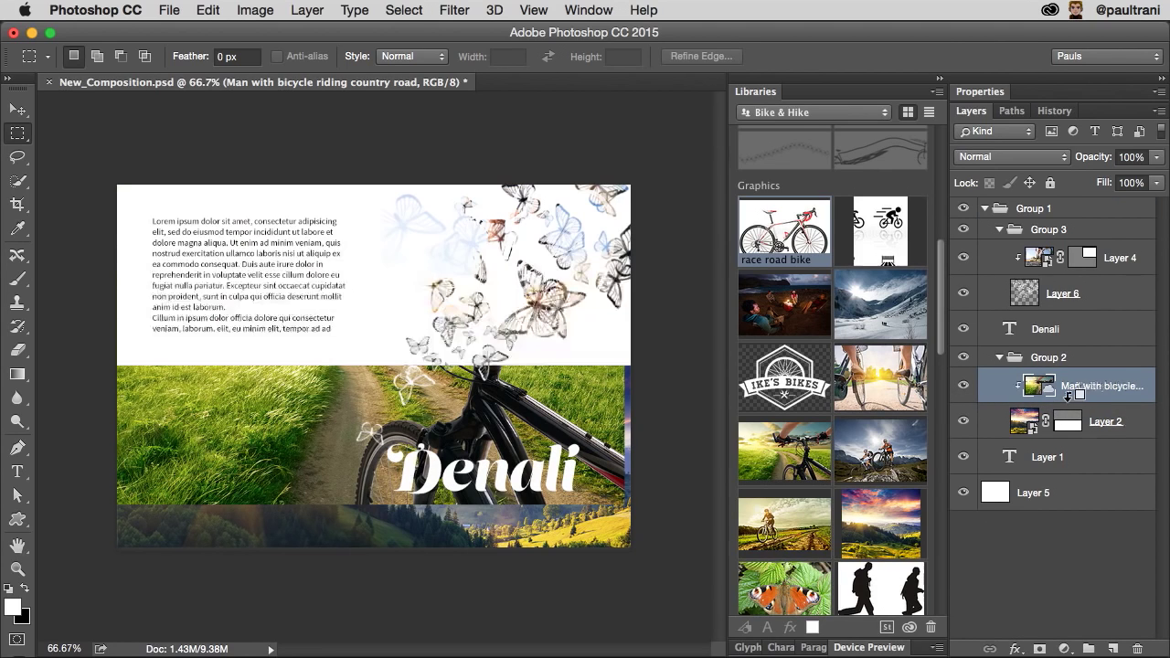
left_click(24, 115)
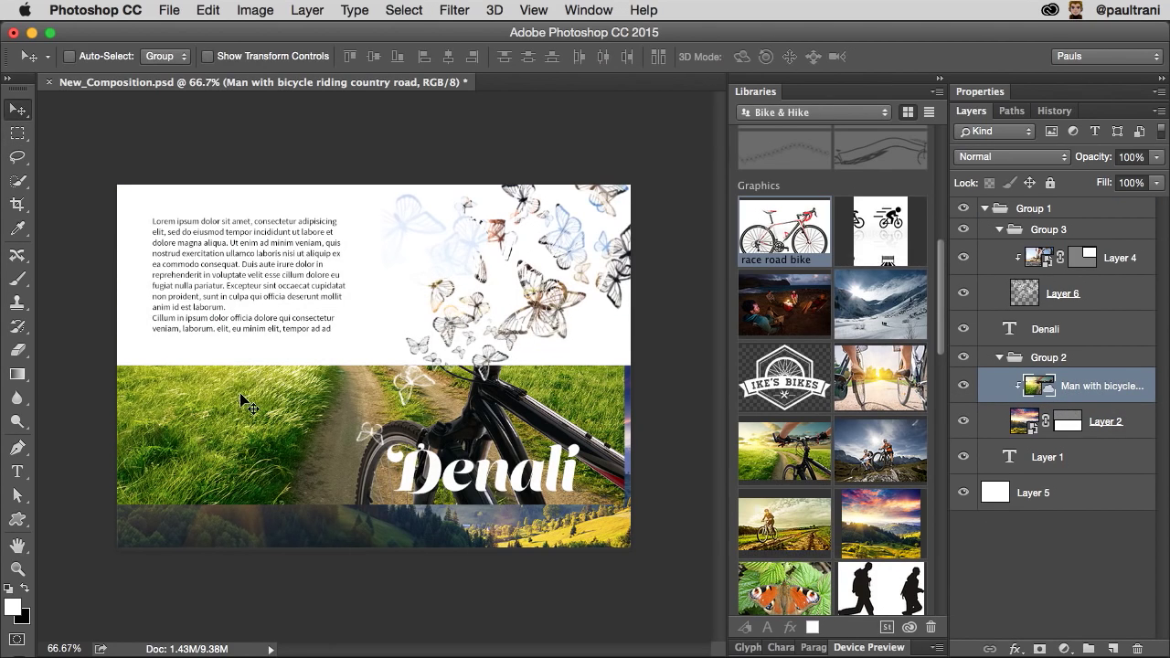
left_click_drag(240, 394, 235, 470)
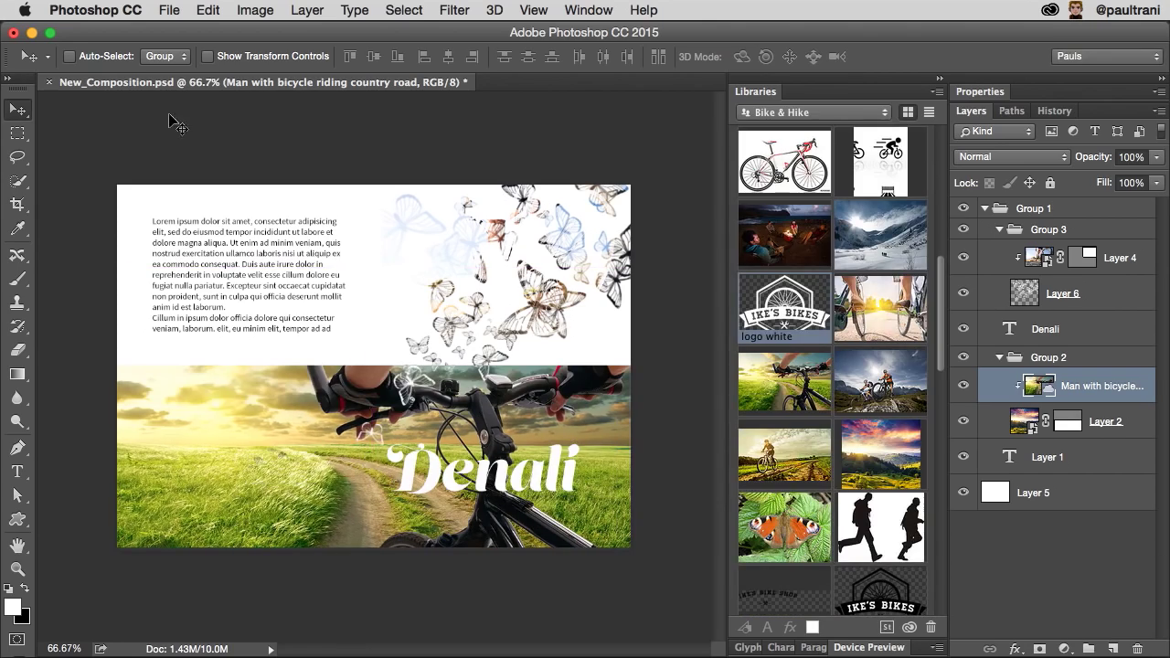
- Create a new blank portrait document
left_click(169, 10)
left_click(183, 24)
left_click(814, 238)
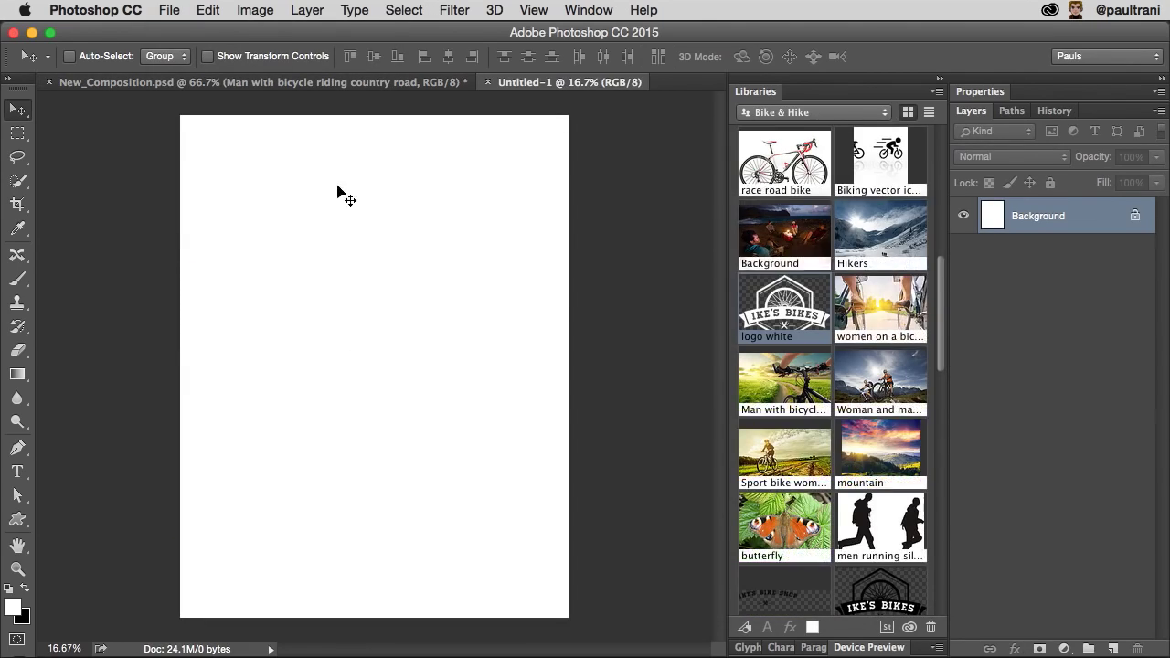
- Place the Hikers photo from the library and enlarge it to cover the whole page
left_click_drag(880, 235, 310, 443)
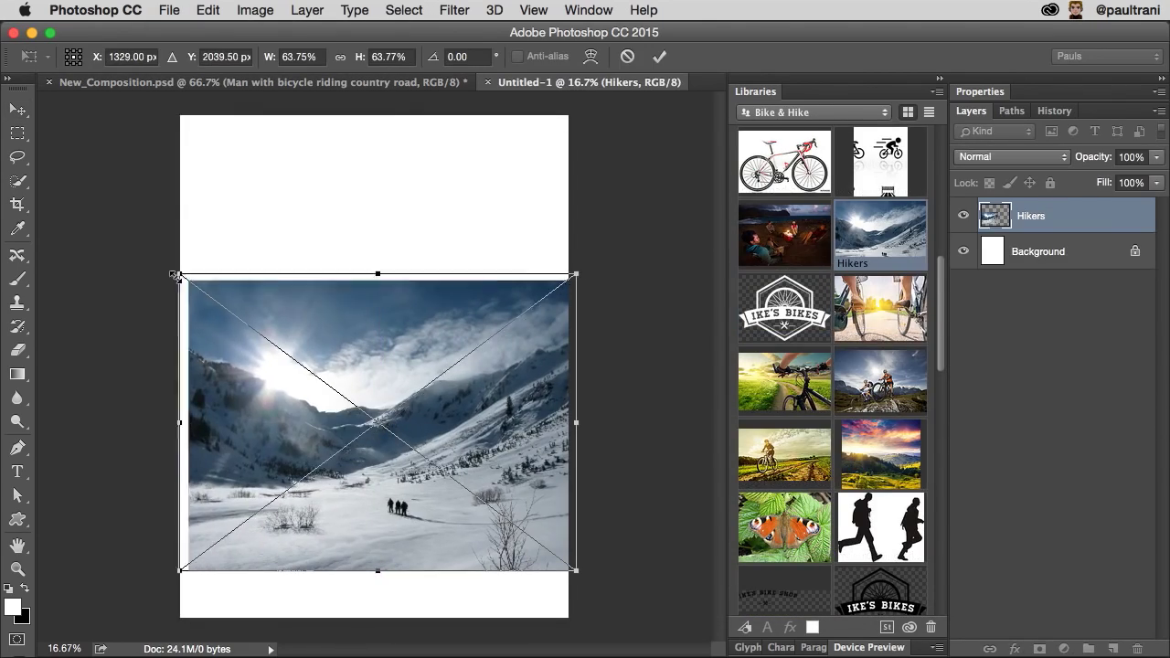
left_click_drag(177, 275, 2, 75)
left_click_drag(278, 362, 395, 410)
left_click_drag(693, 142, 727, 124)
key("Return")
- Place the white Ike's Bikes logo over the photo and extend the canvas to reveal all of the image
left_click_drag(784, 306, 335, 287)
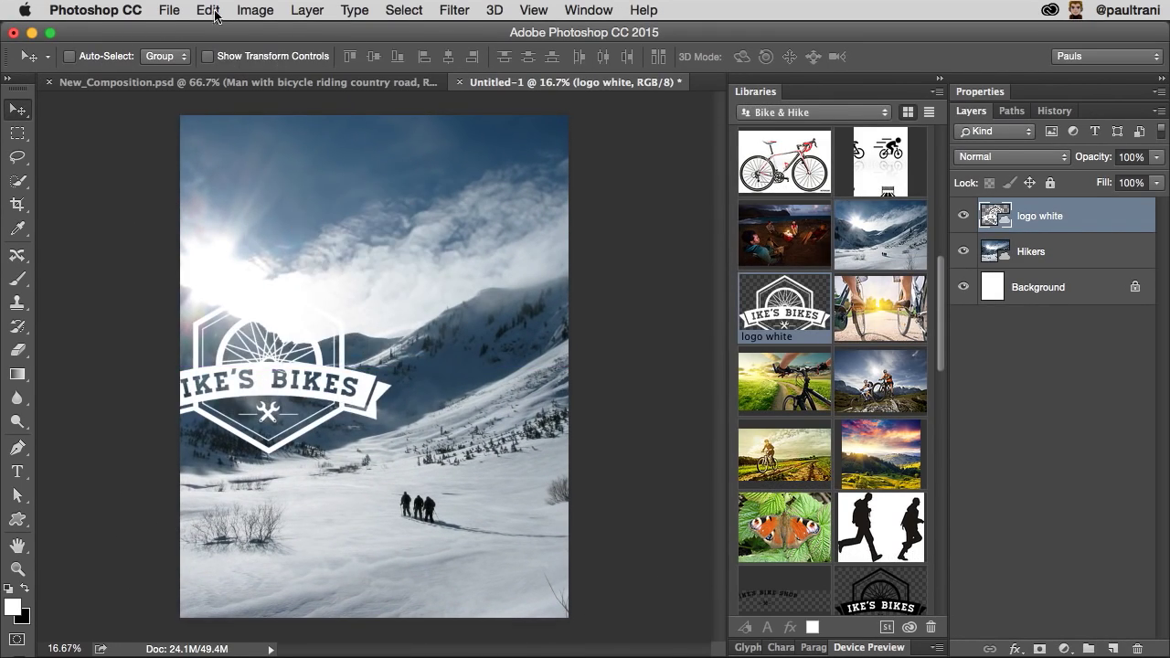
left_click(255, 10)
left_click(321, 238)
key("super+minus")
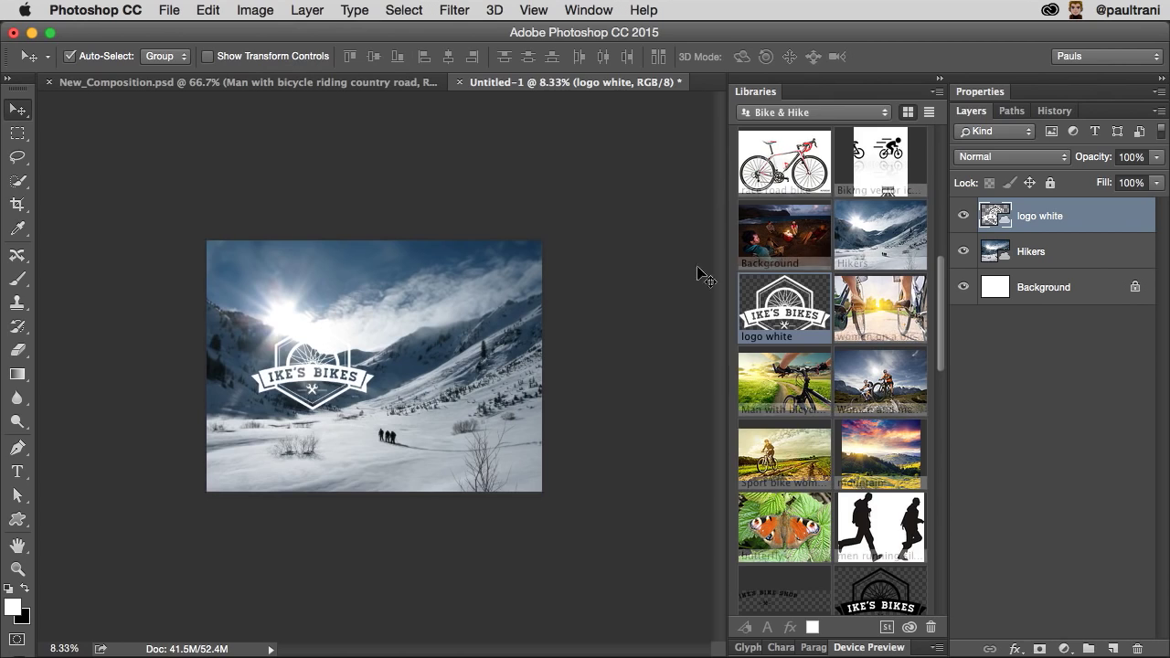
- Scale down the white logo and move it toward the photo's left edge
key("super+t")
left_click_drag(375, 324, 330, 354)
key("Return")
left_click_drag(292, 385, 259, 379)
key("super+plus")
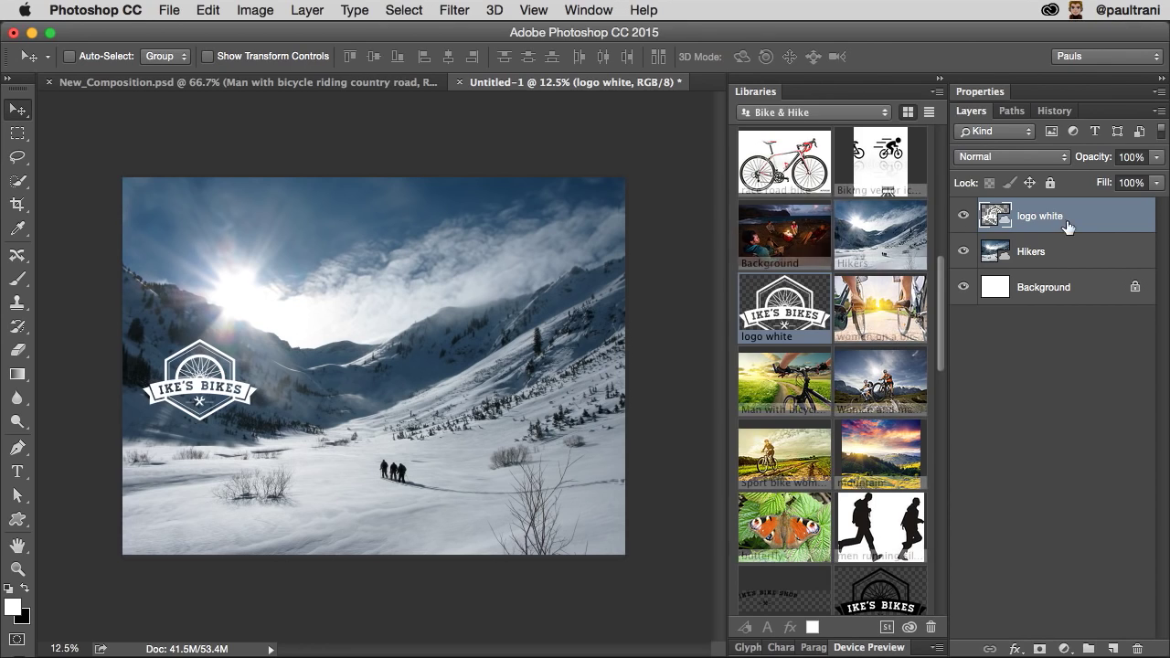
- Create an artboard named Design from the logo white and Hikers layers, keeping the custom 4399 x 3300 px size
left_click(1051, 256, "shift")
right_click(1058, 259)
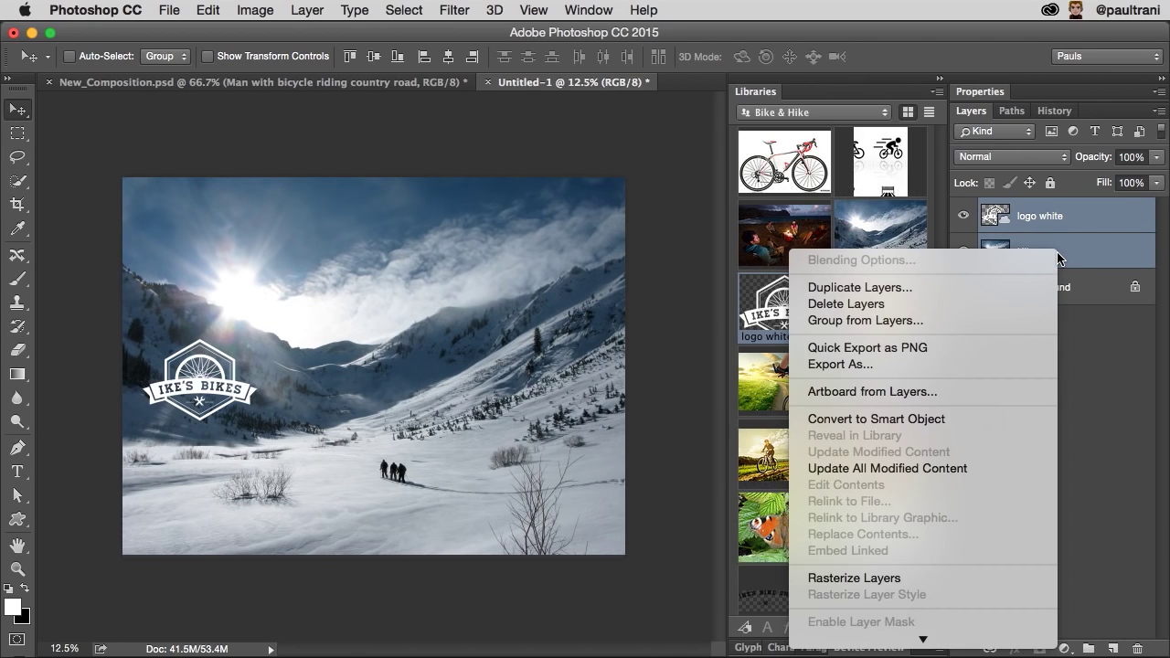
left_click(983, 393)
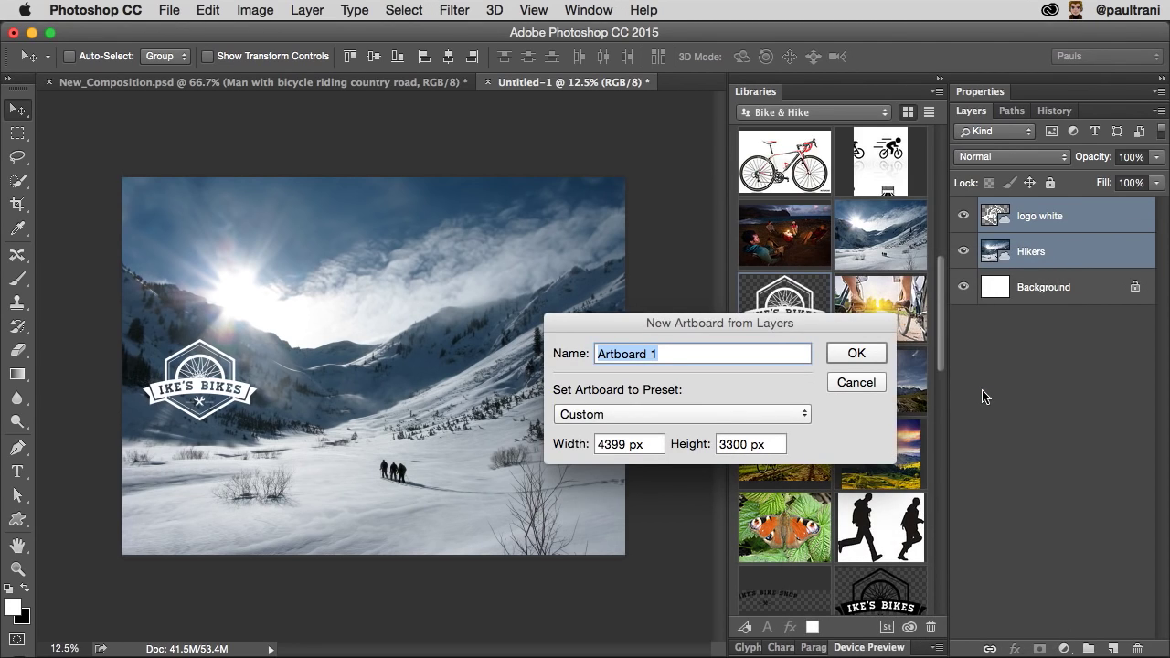
type("Design")
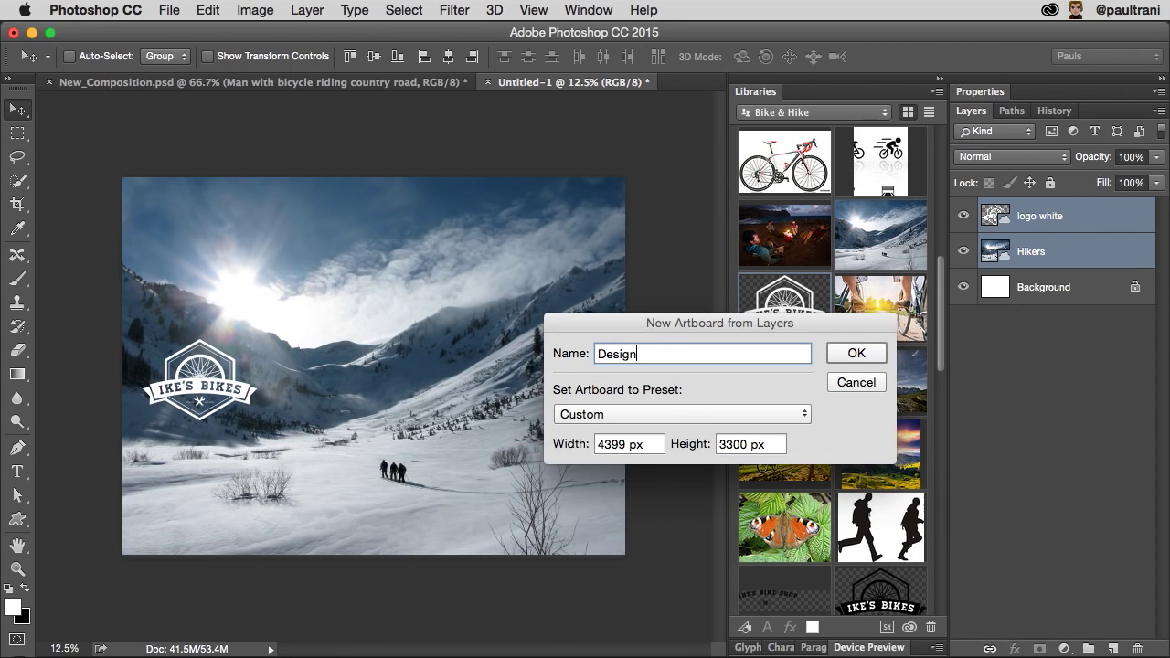
key("Return")
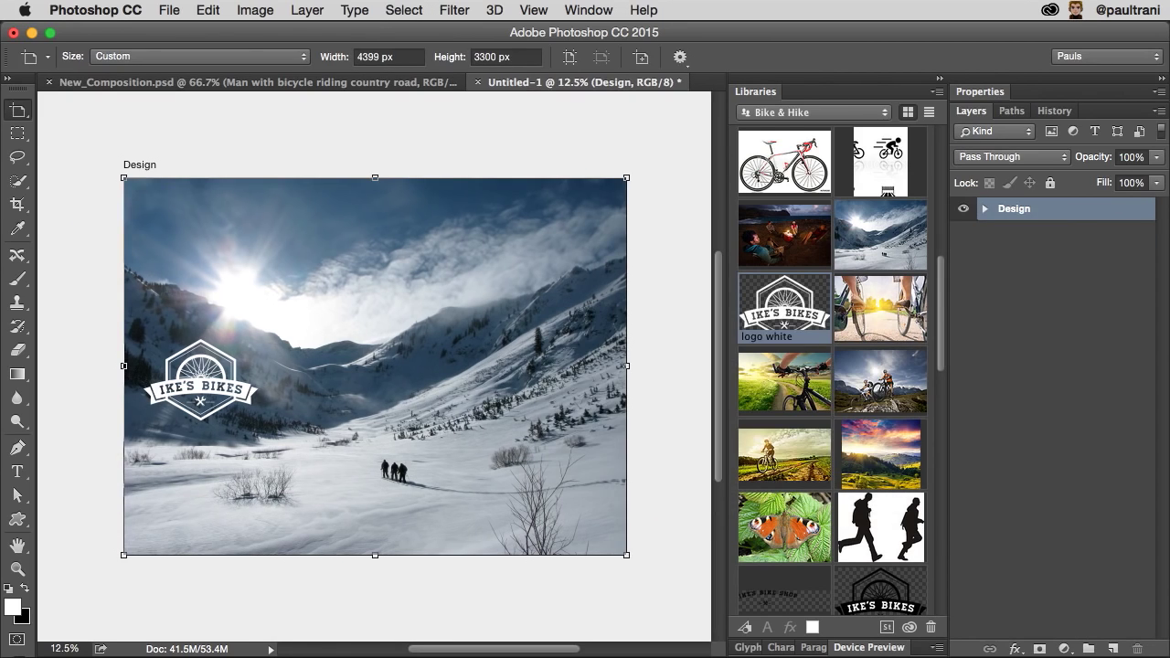
- Rename the artboard as Design 1 and select the Hikers layer inside it
key("super+minus")
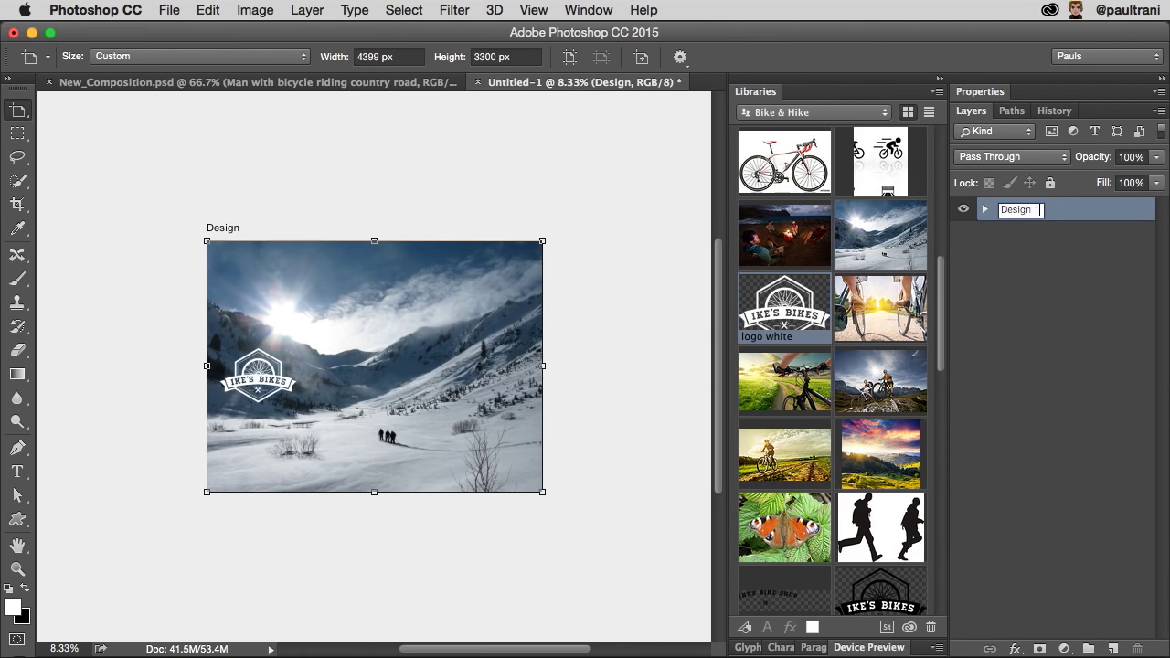
key("Return")
left_click(986, 209)
left_click(1065, 274)
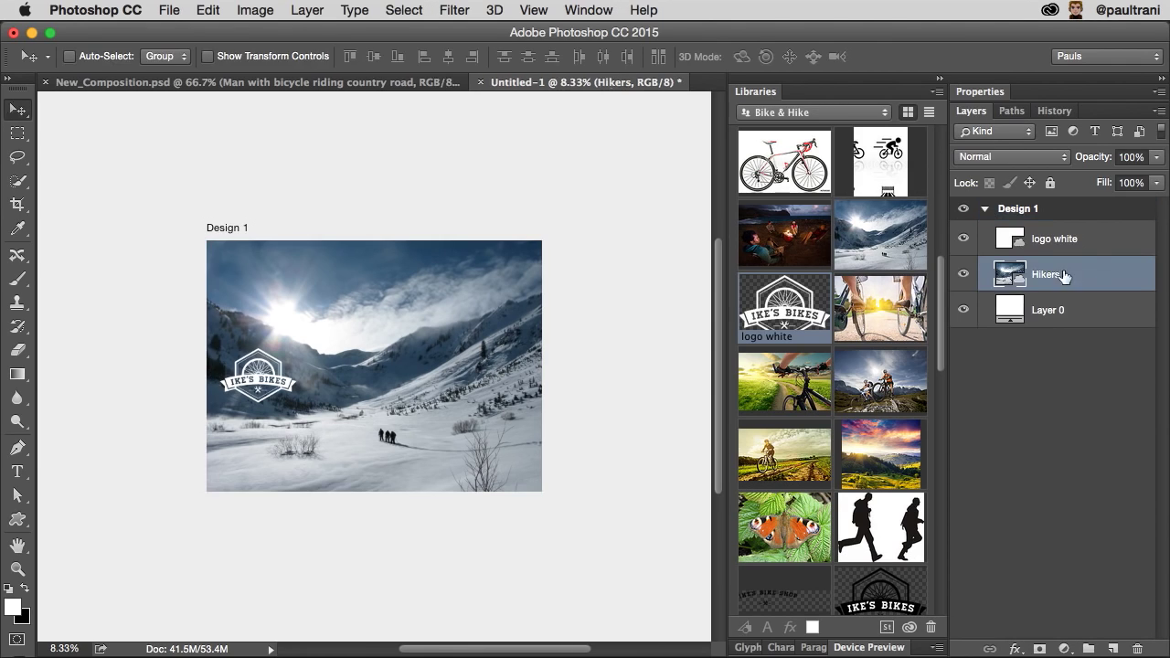
- Duplicate the Design 1 artboard within the same document and name the copy Design 2
left_click(1061, 311)
left_click(1047, 274)
left_click(1047, 245)
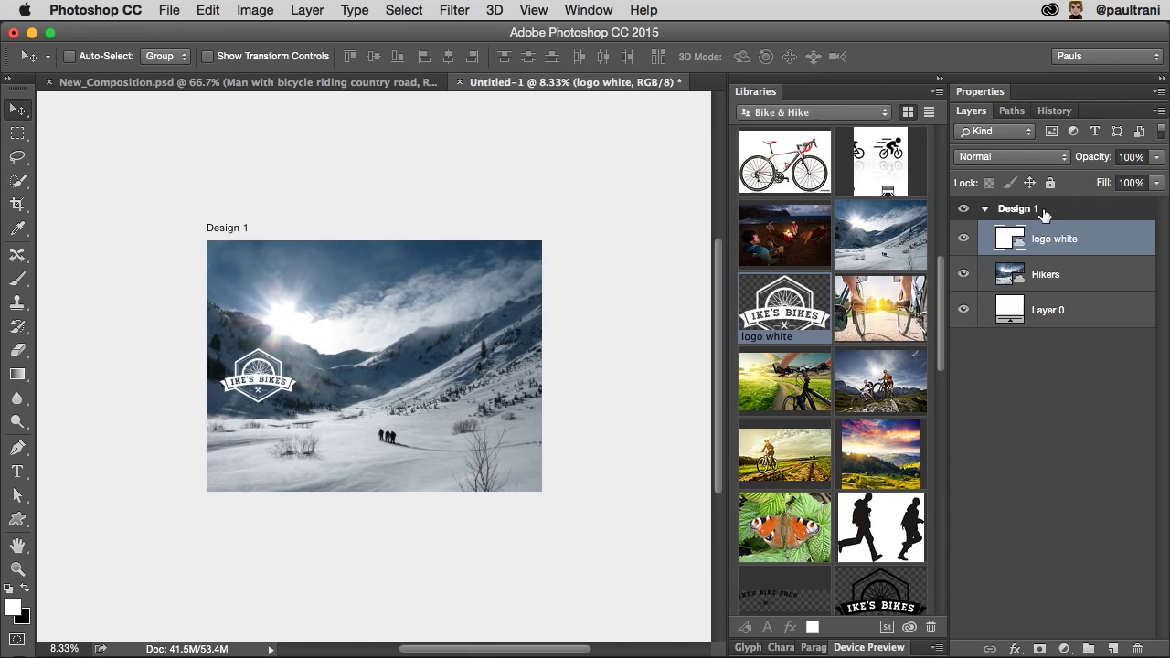
left_click(1045, 211)
right_click(1064, 213)
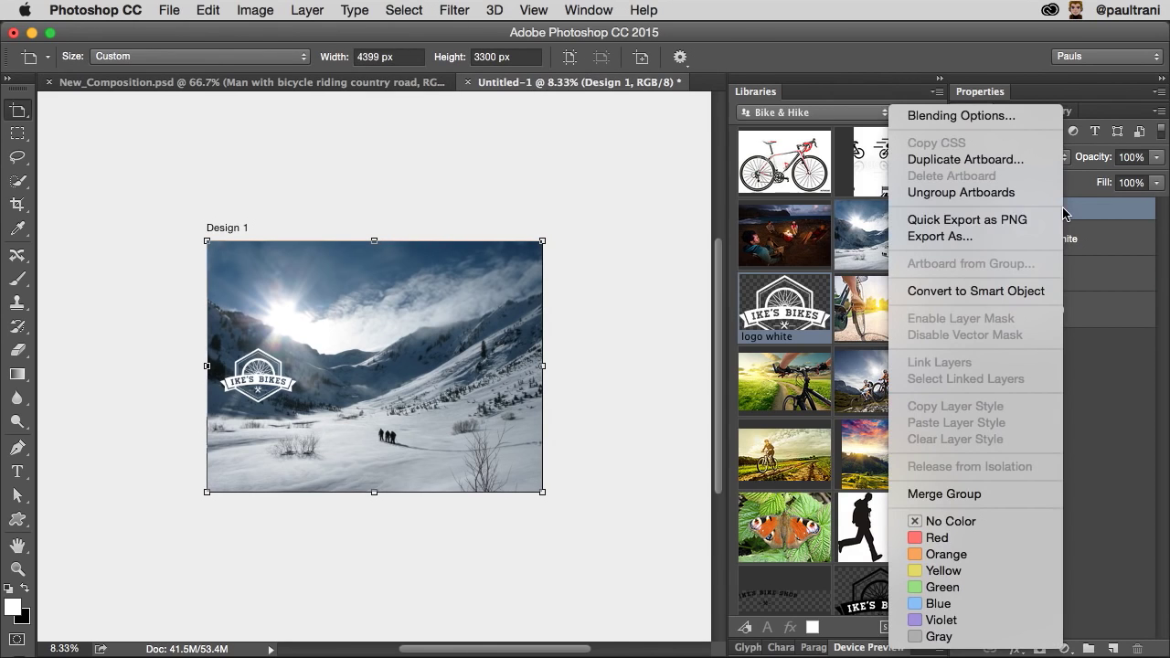
left_click(1020, 161)
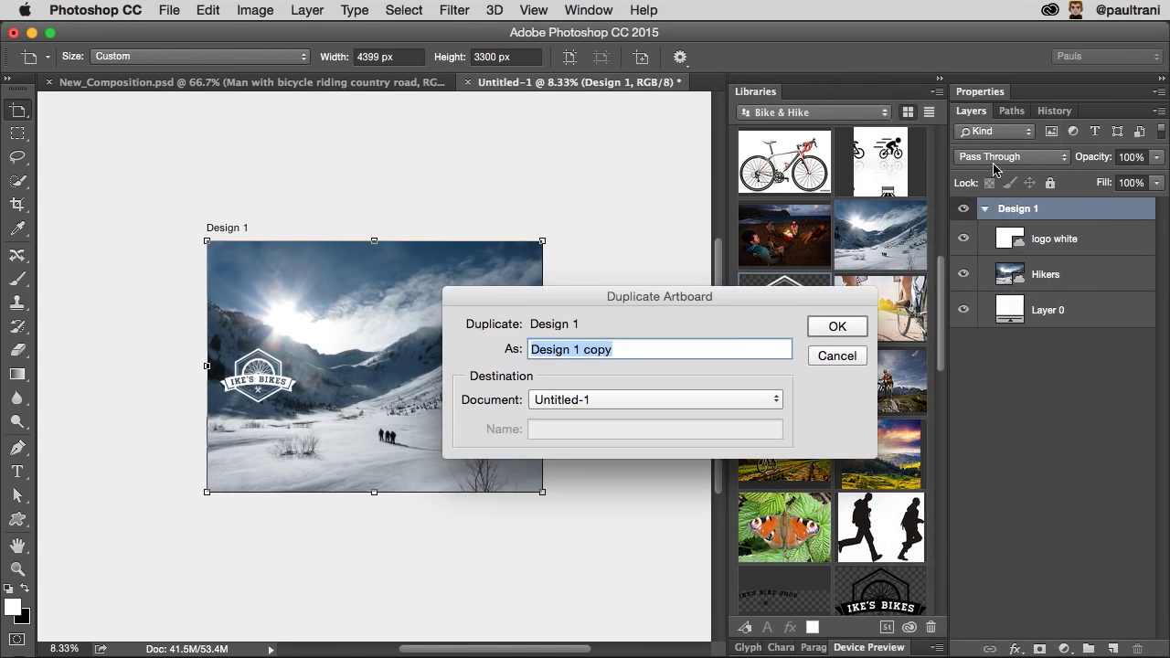
left_click(574, 351)
left_click_drag(573, 351, 631, 345)
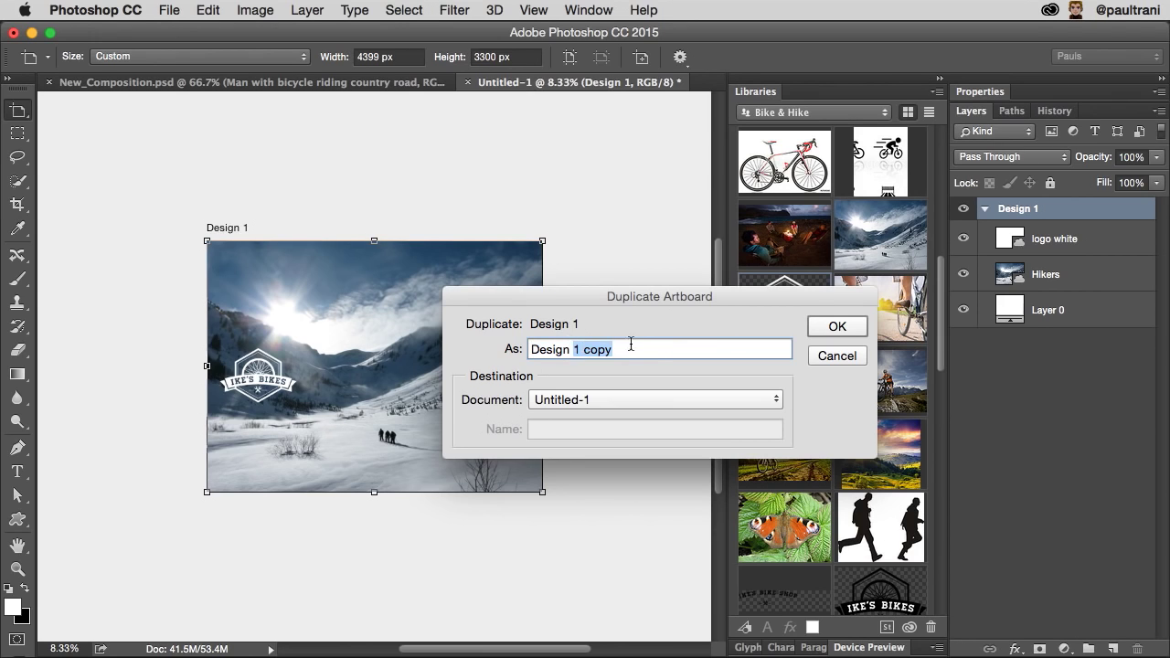
type("2")
key("Return")
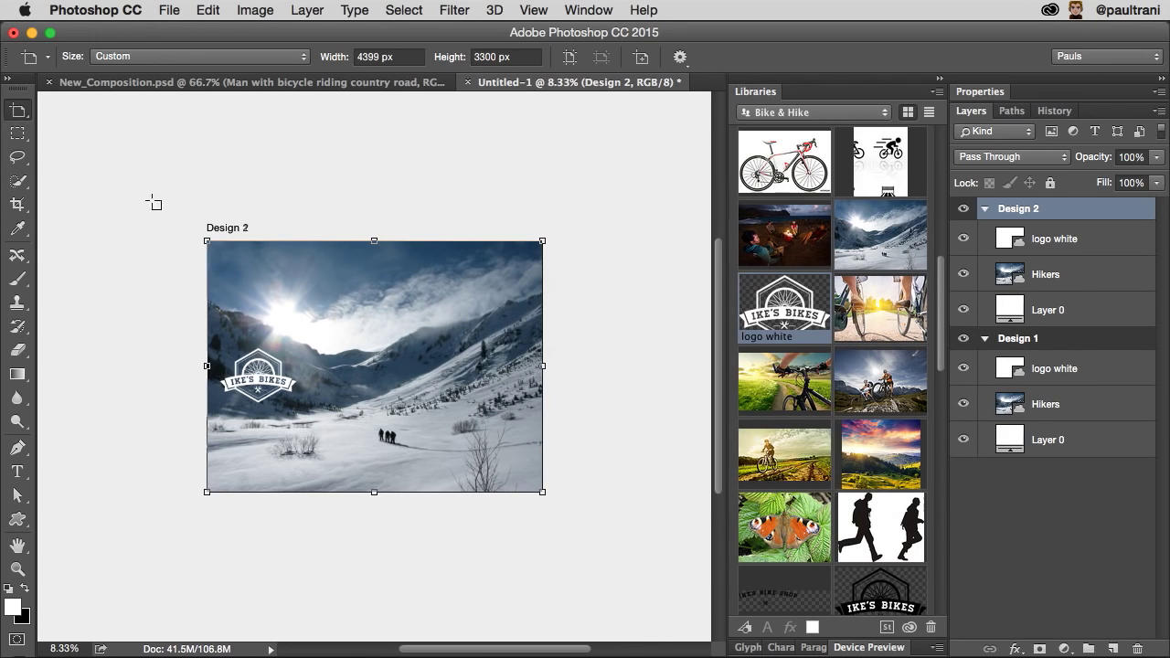
- Move the Design 2 artboard beside Design 1, leaving a small gap between them
left_click(19, 112)
left_click(53, 116)
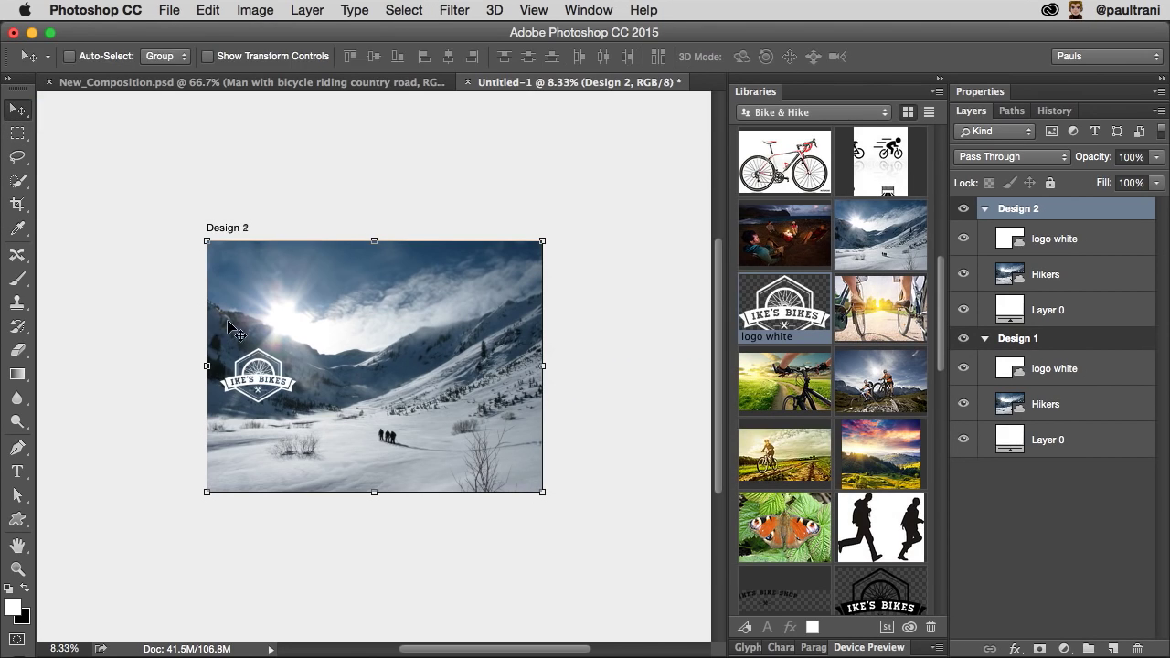
left_click_drag(236, 335, 599, 334)
left_click_drag(522, 235, 402, 183)
key("super+minus")
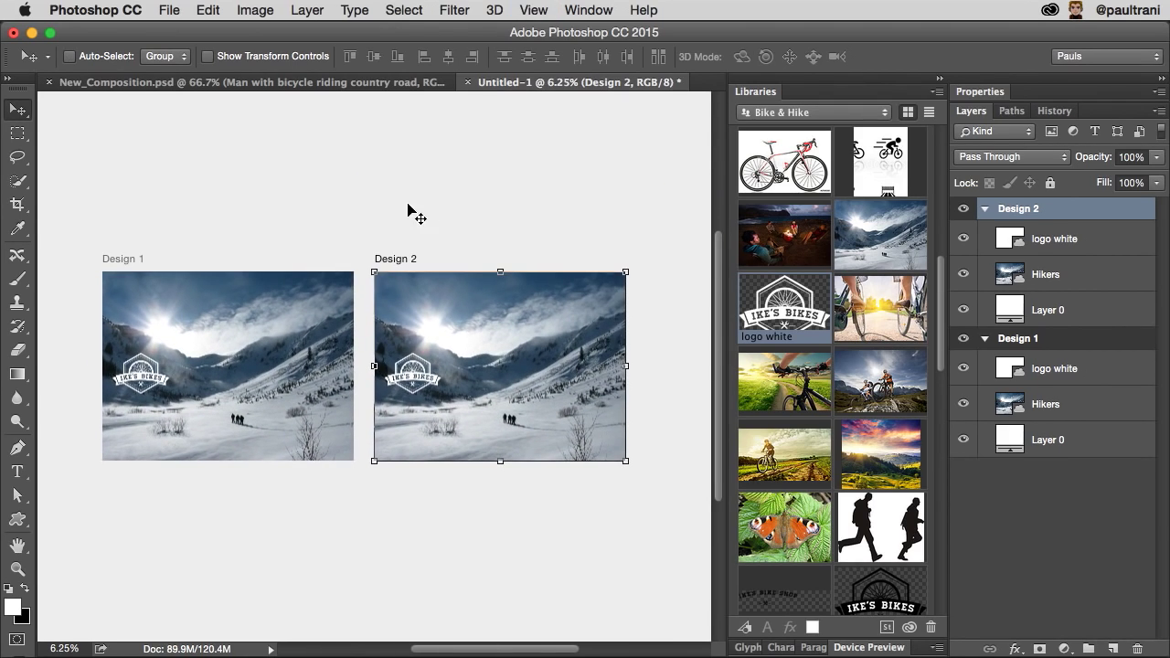
- Delete the Hikers layer from Design 2 and place the Background campfire photo from the library, enlarged to cover the artboard
left_click(1046, 274)
key("Delete")
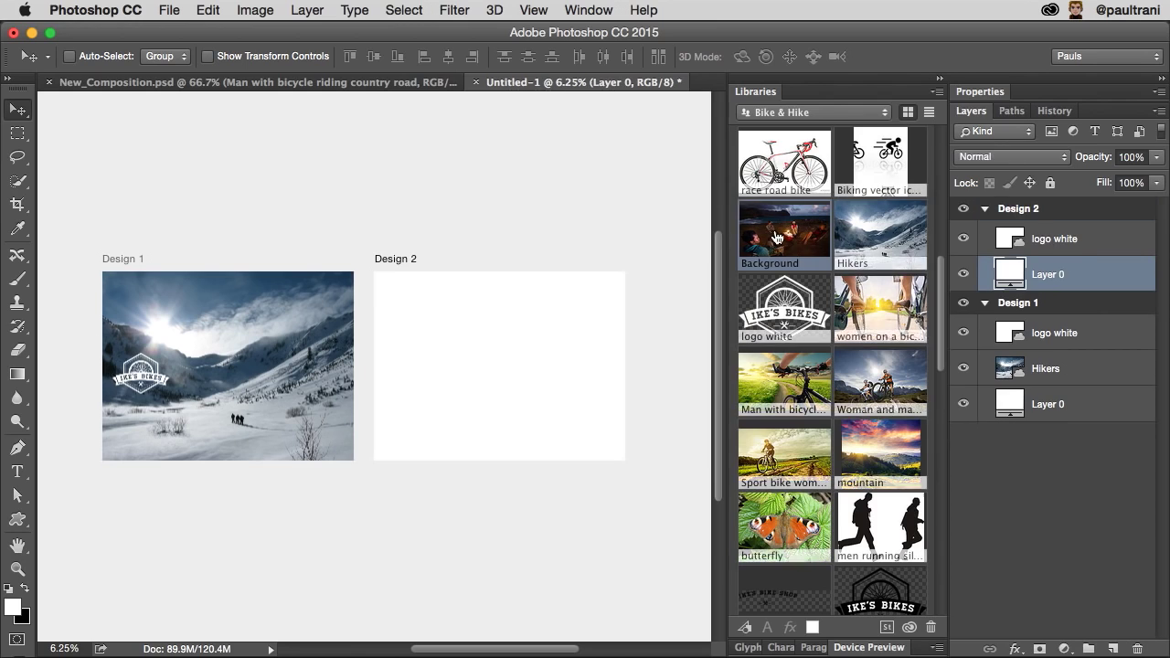
left_click_drag(775, 238, 465, 320)
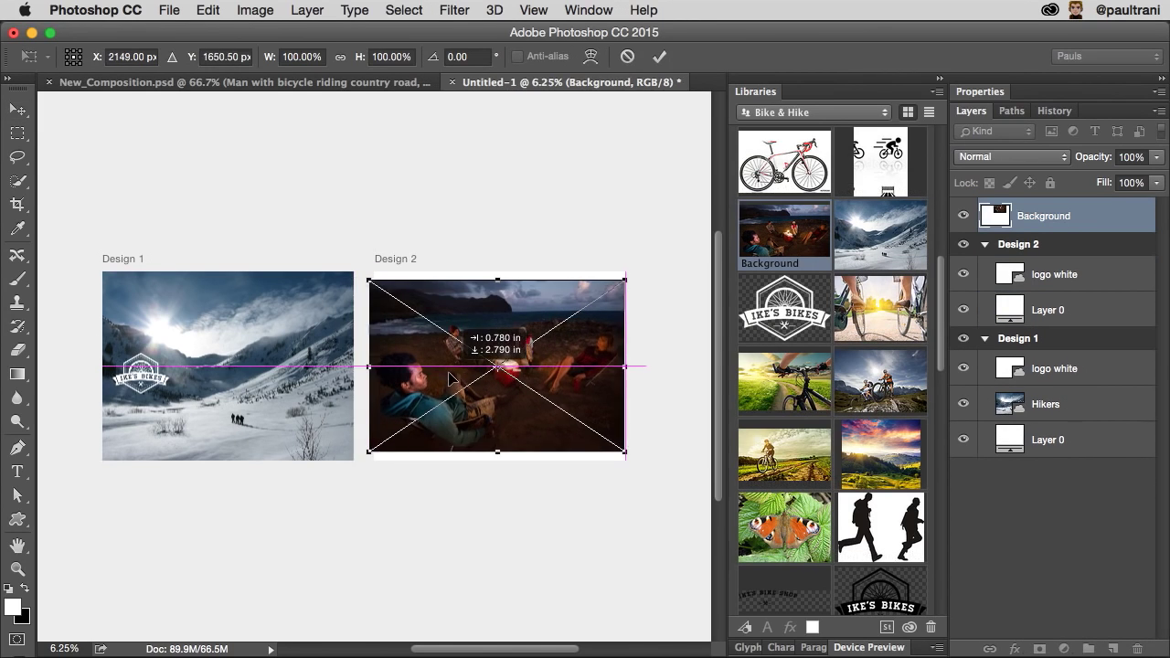
left_click_drag(450, 378, 436, 384)
left_click_drag(611, 286, 651, 263)
key("Return")
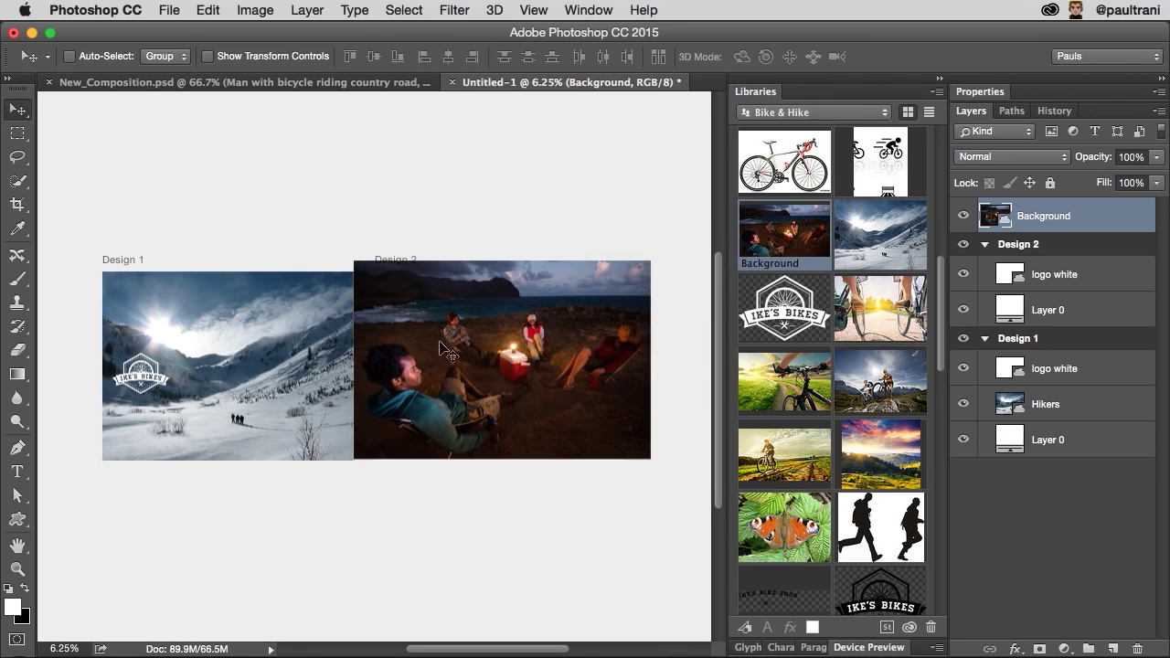
- Put the Background layer beneath logo white inside Design 2 and move the logo to the artboard's lower-right corner
left_click_drag(1047, 217, 1060, 285)
left_click(1056, 239)
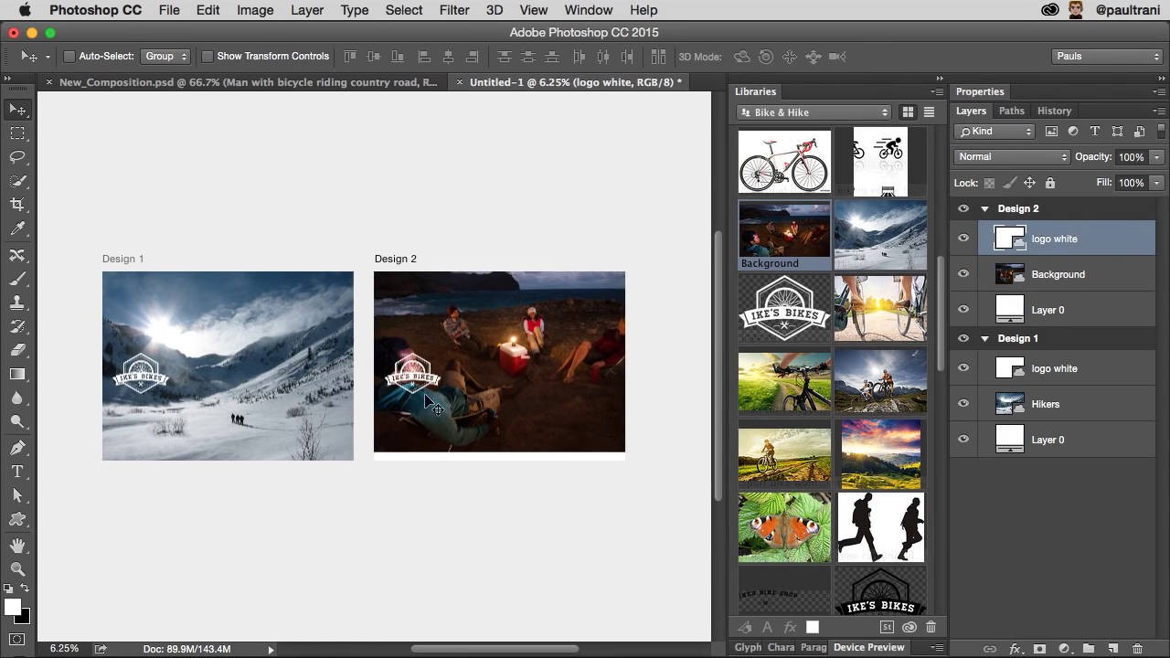
left_click_drag(433, 405, 595, 443)
key("super+equal")
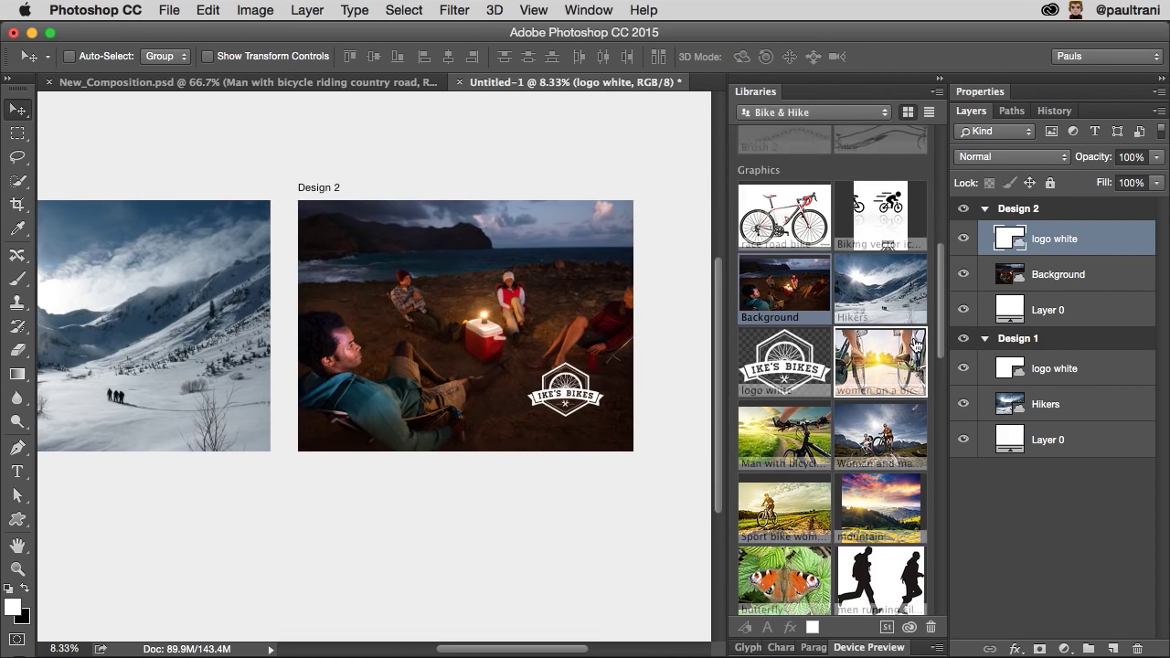
- Place the bicycle library graphic as a small badge in Design 2's lower-left corner and transfer it to the same corner of Design 1
scroll(916, 344, "down", 5)
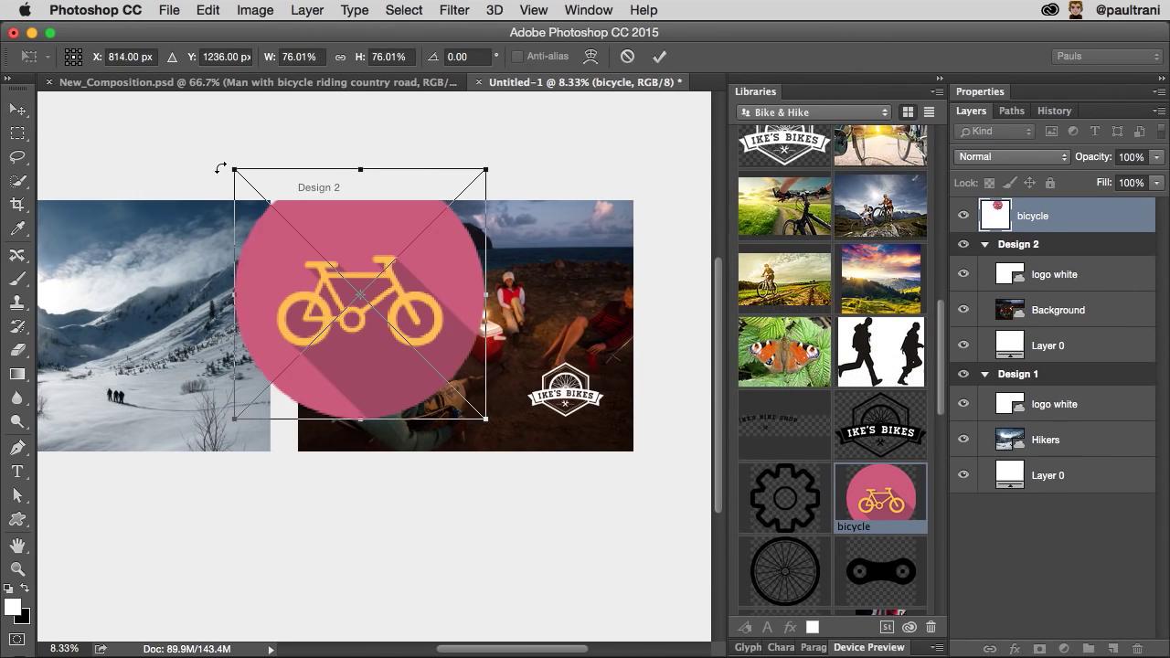
left_click_drag(222, 164, 291, 427)
key("Return")
left_click_drag(215, 327, 387, 352)
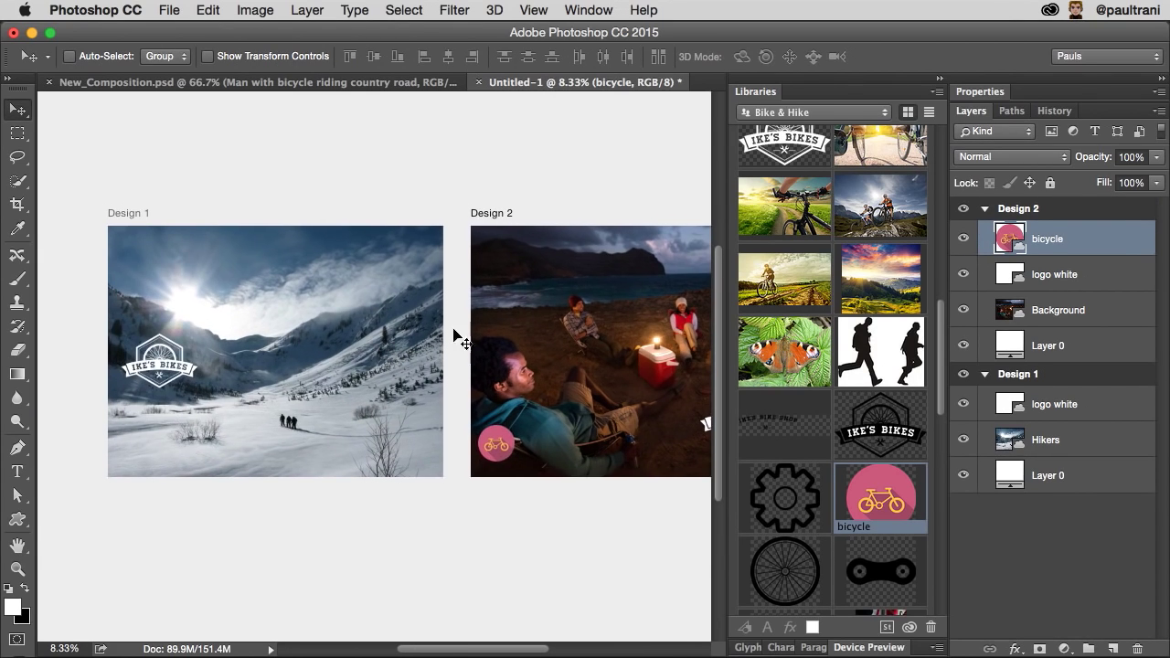
left_click_drag(491, 451, 134, 460)
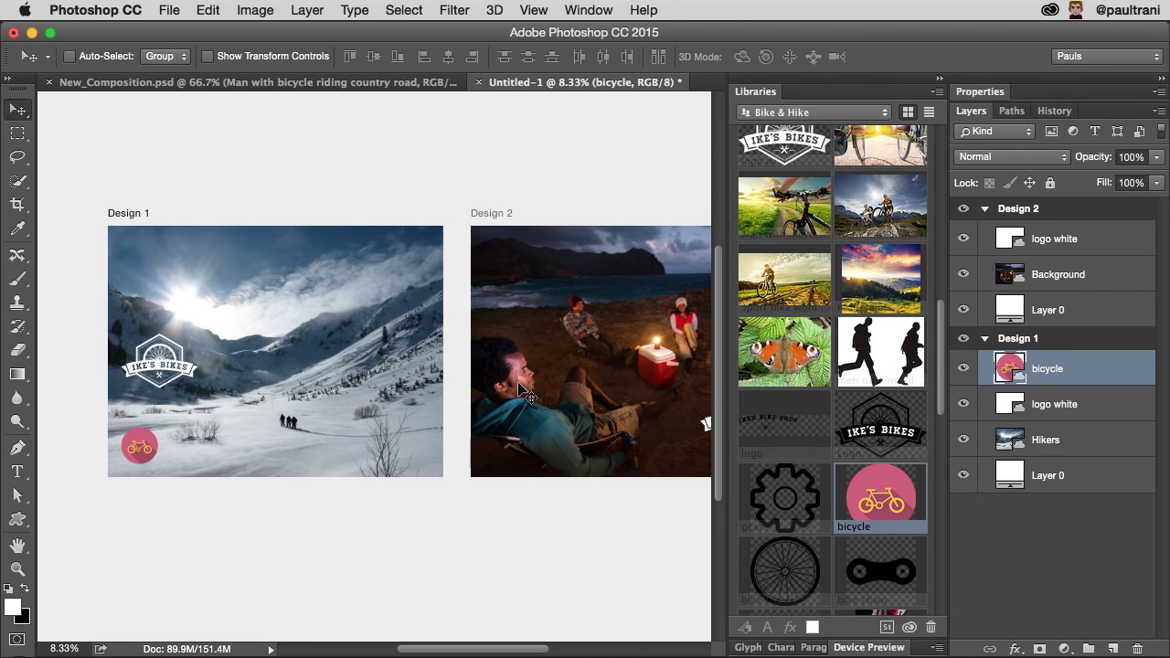
- Open the linked Hikers graphic of Design 1 for editing in its own document
left_click_drag(518, 375, 589, 378)
key("super+plus")
key("super+plus")
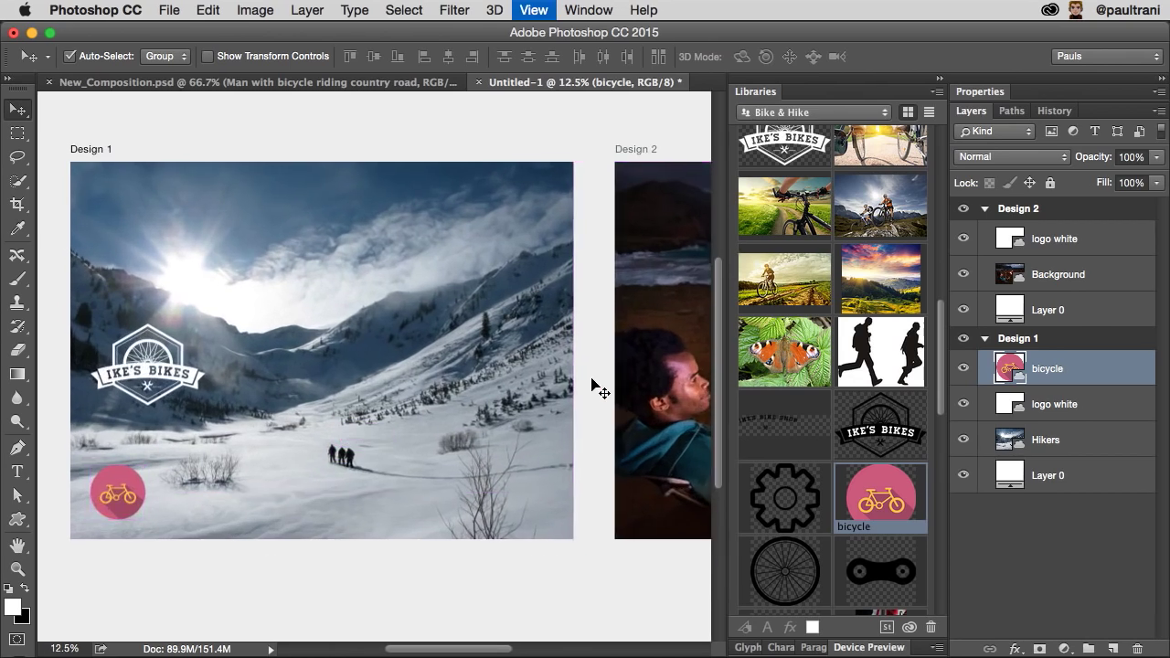
left_click_drag(268, 321, 343, 324)
left_click(1005, 448)
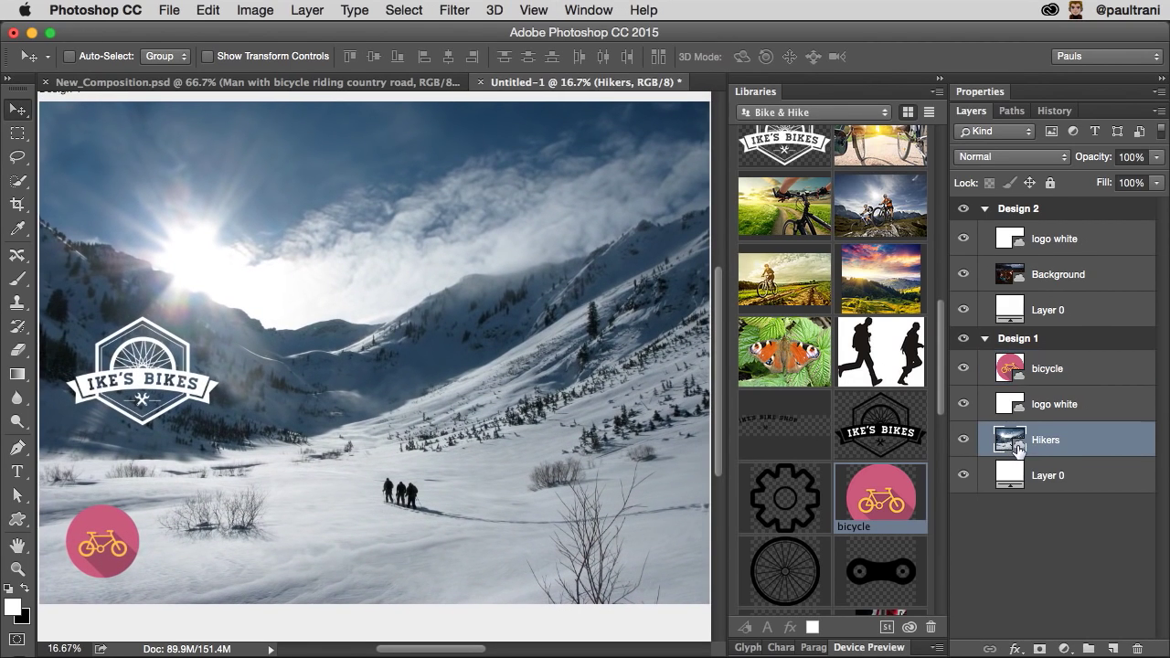
double_click(1006, 440)
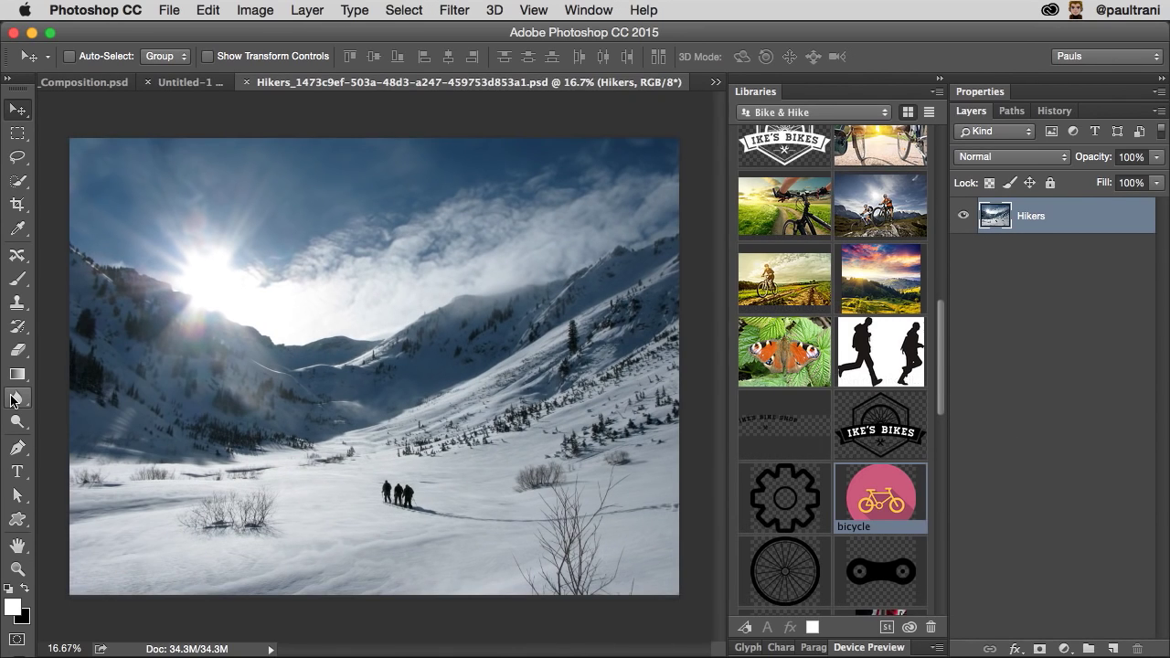
- Draw a loose Lasso selection around the three hikers and the start of their shadow on the snow
key("super+equal")
key("super+equal")
key("super+equal")
left_click_drag(257, 400, 251, 137)
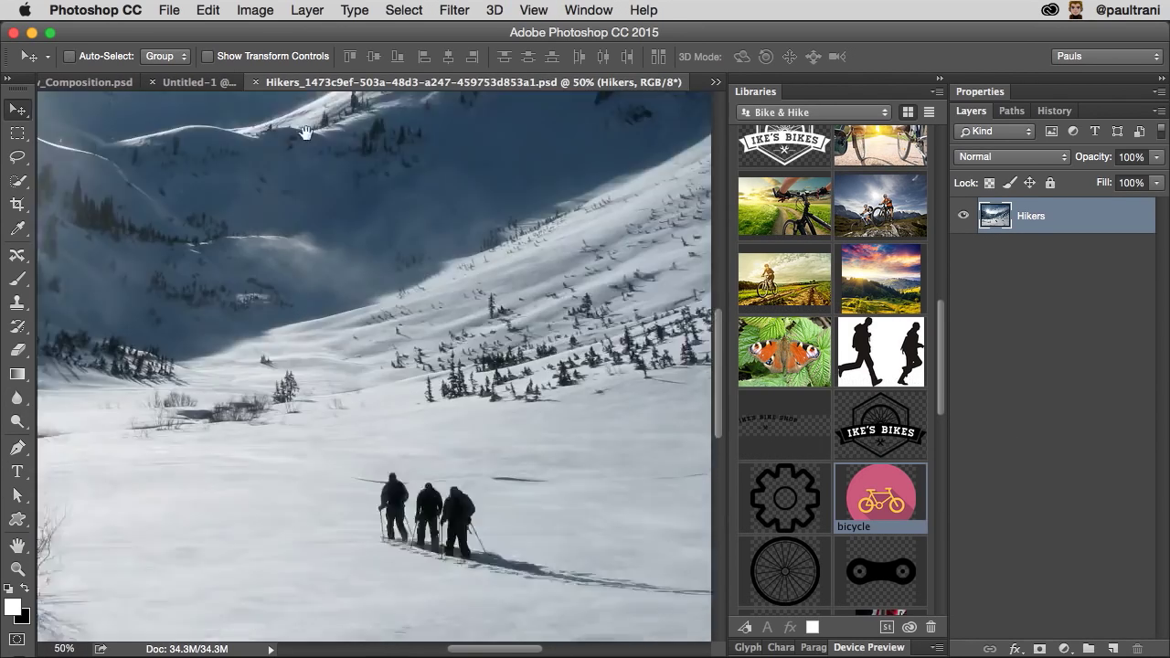
key("j")
left_click(17, 156)
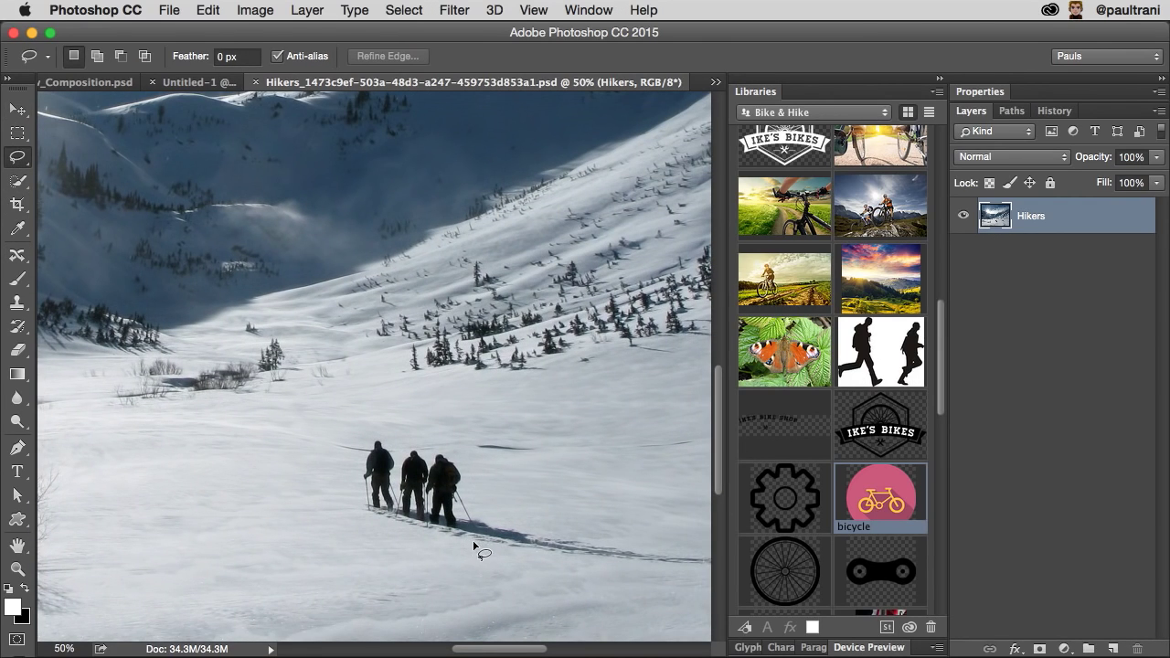
mouse_move(474, 543)
left_mouse_down()
mouse_move(358, 512)
mouse_move(370, 449)
left_mouse_up()
left_click_drag(466, 548, 466, 544)
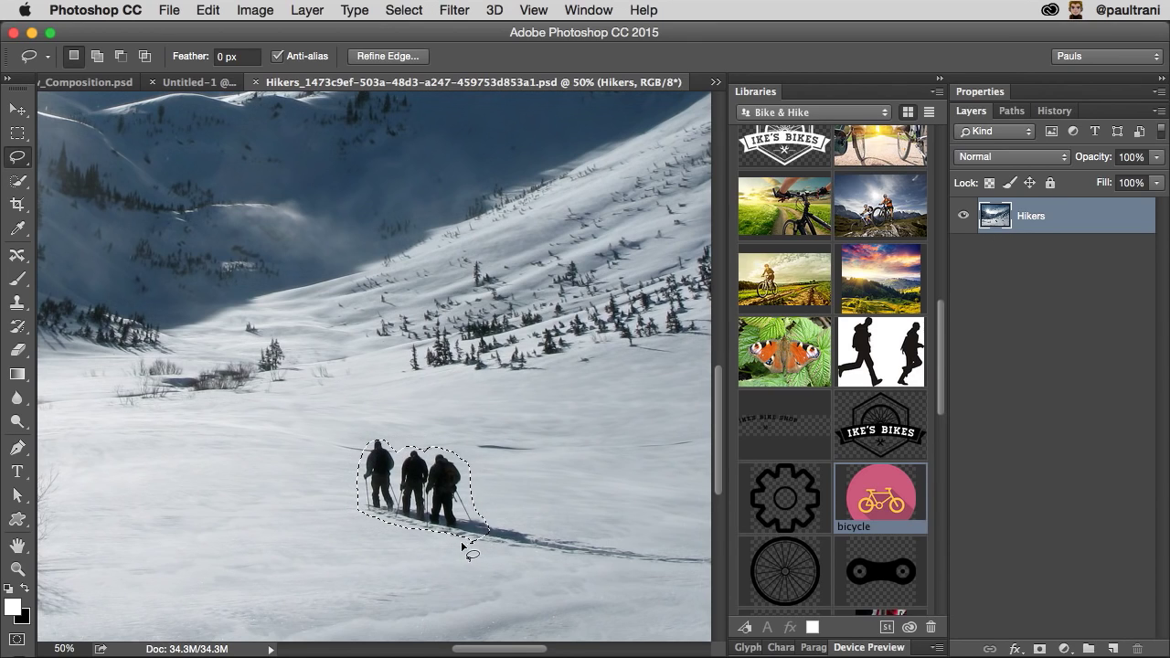
- Shift the selected hikers to the right along their trail with the Content-Aware Move Tool in Move mode
left_click(17, 254)
left_click(17, 253)
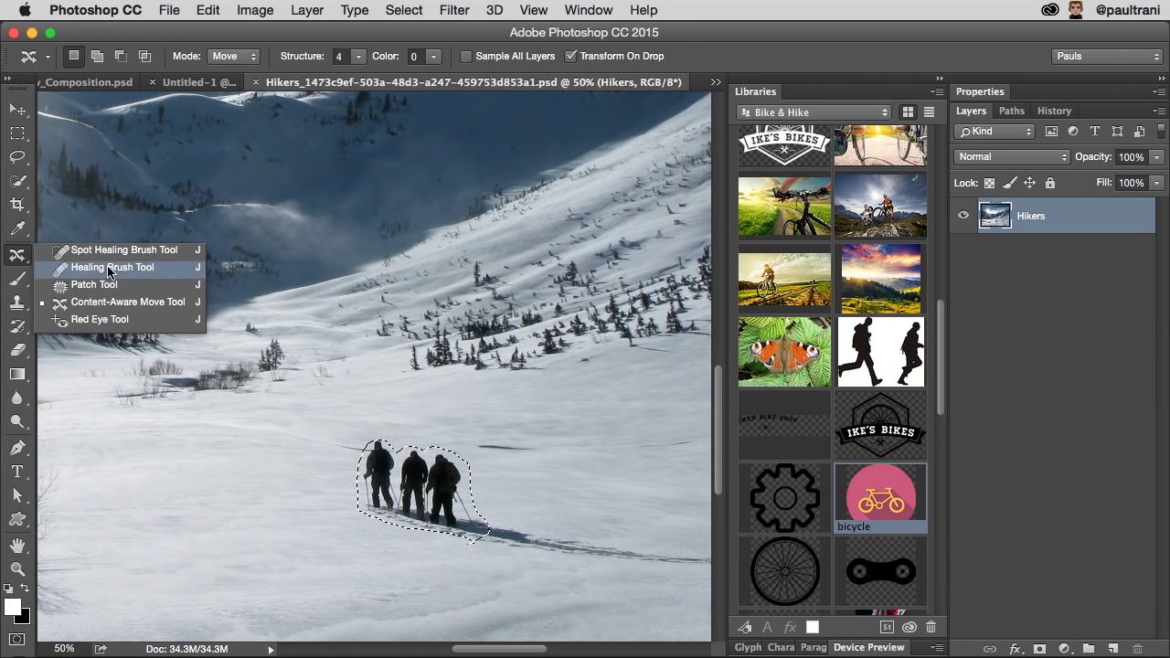
left_click(120, 307)
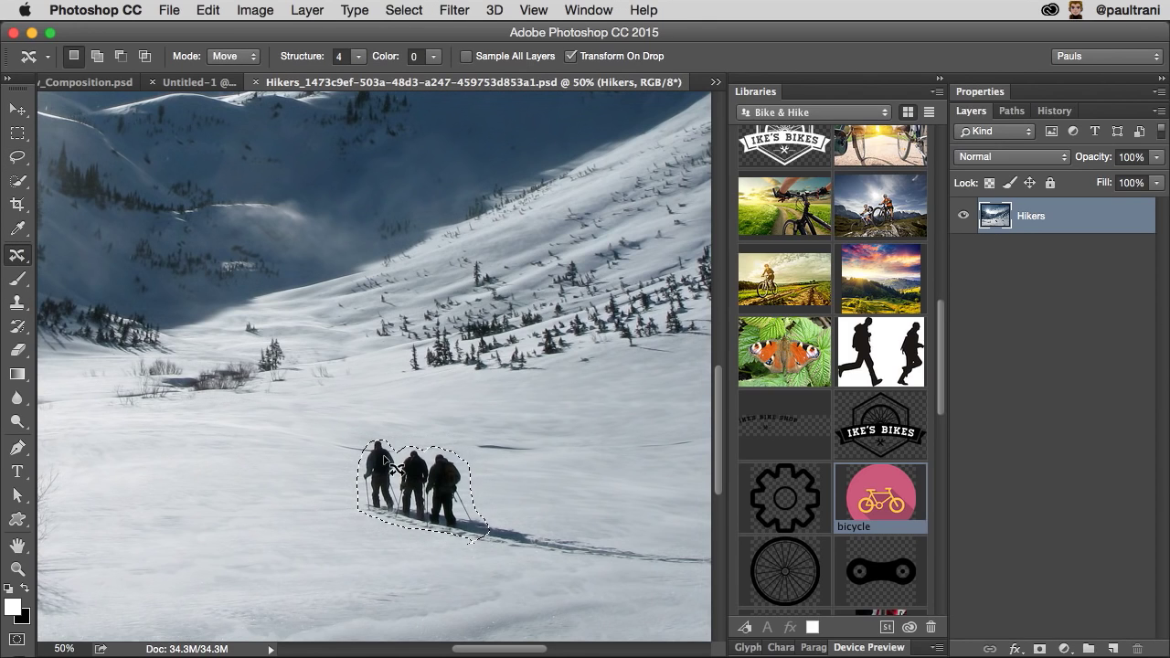
scroll(384, 462, "down", 2)
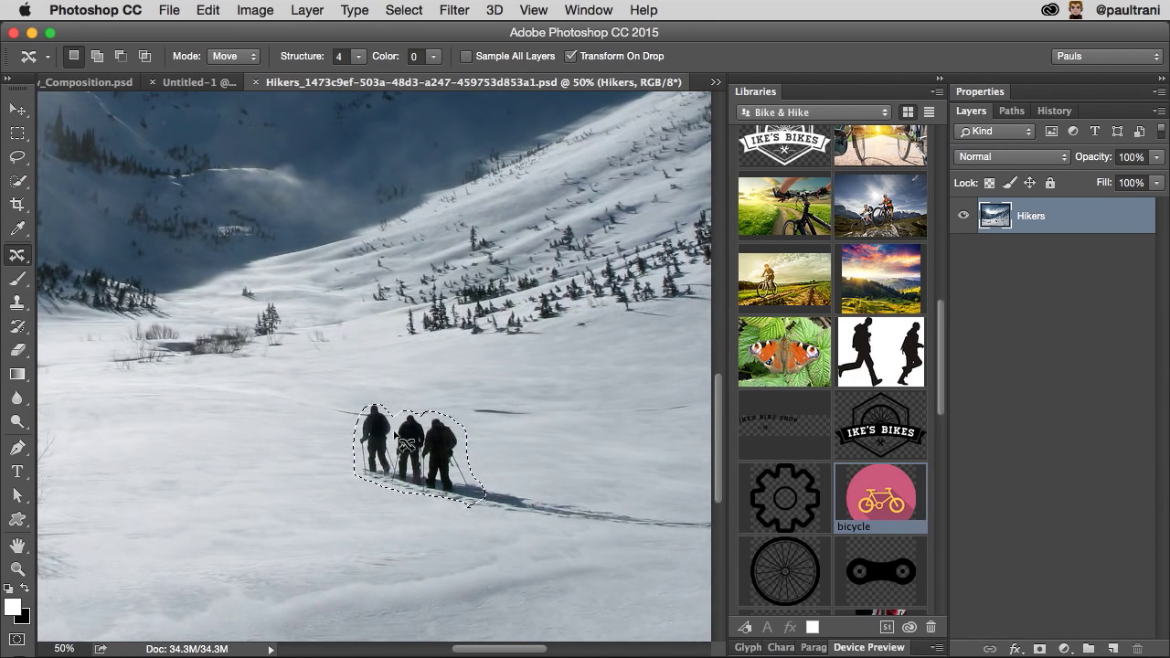
scroll(457, 494, "down", 1)
scroll(458, 494, "right", 1)
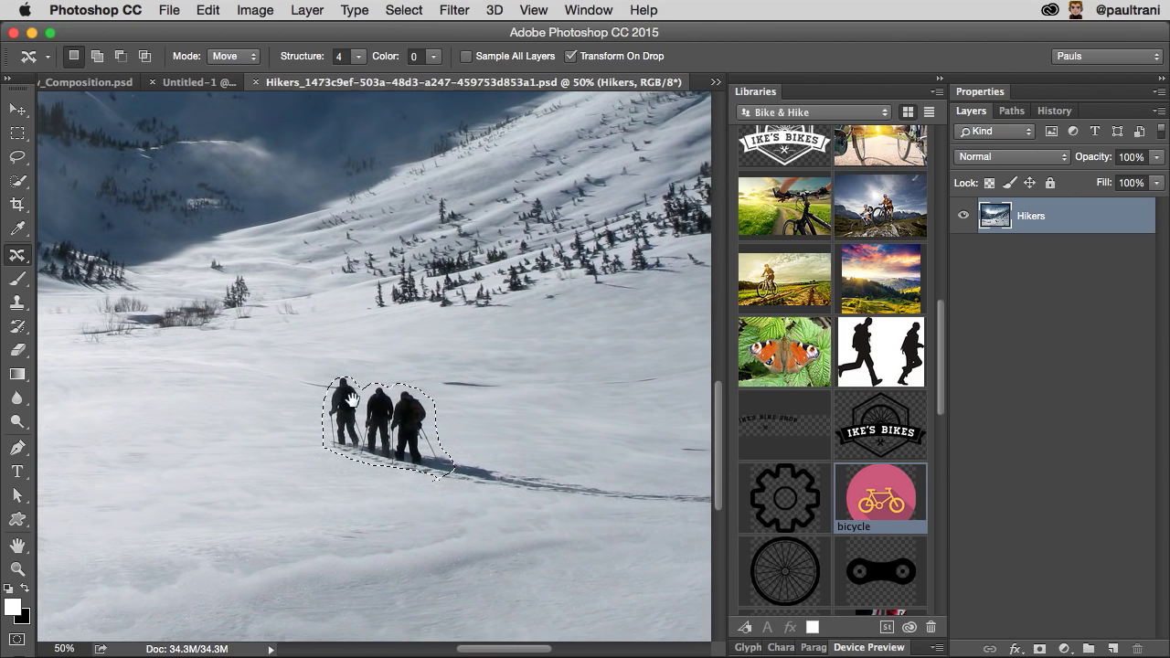
left_click_drag(352, 421, 467, 440)
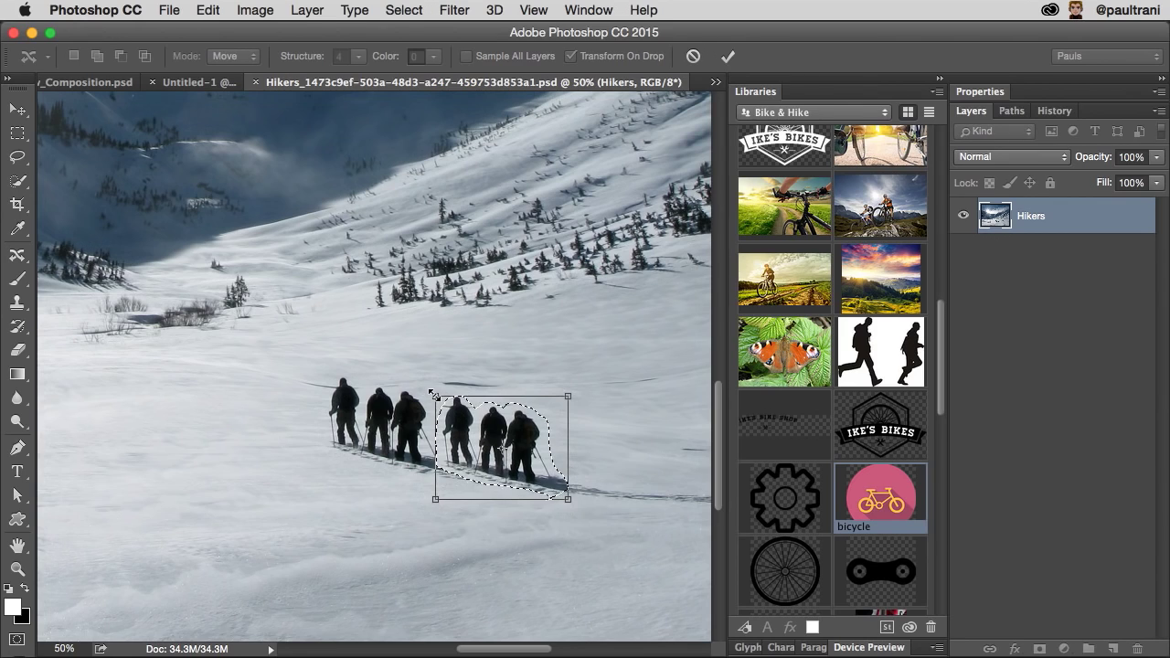
- Scale down the moved hikers slightly, adjust their position on the trail and apply the content-aware move
key("super+minus")
key("super+minus")
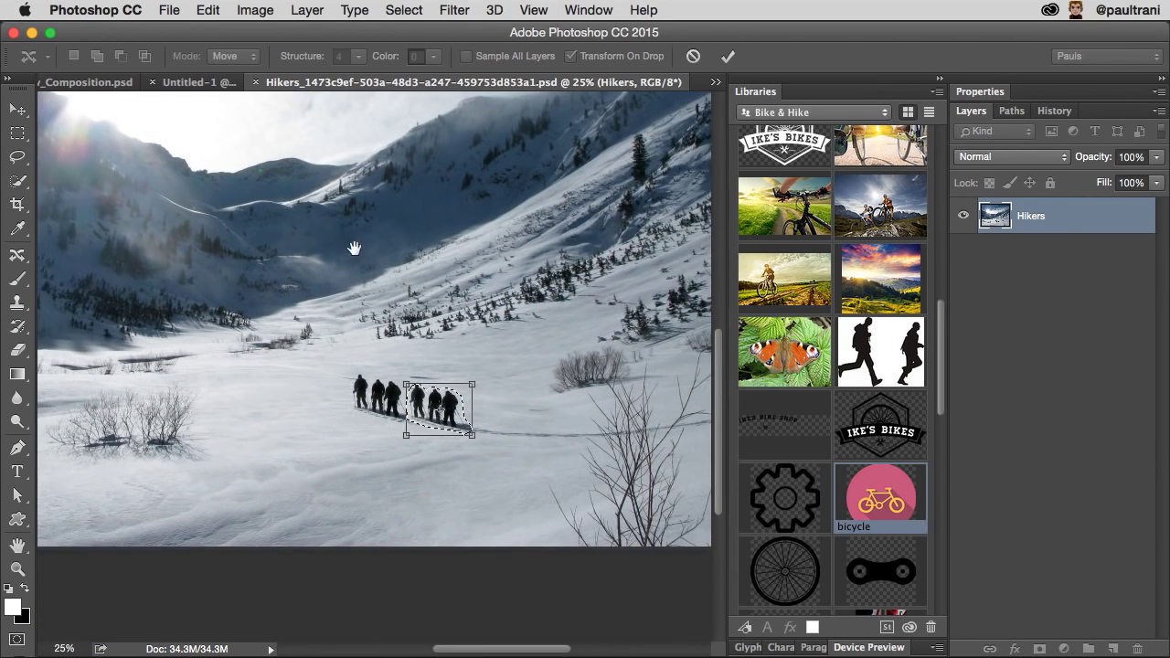
left_click_drag(354, 248, 369, 348)
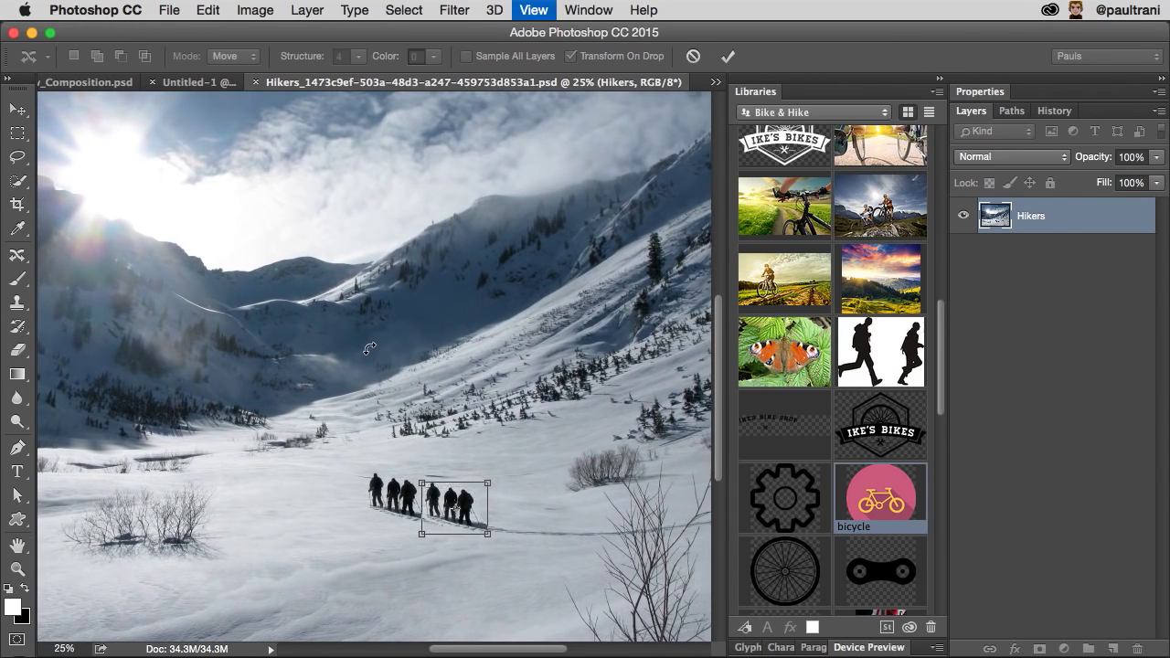
key("super+minus")
mouse_move(417, 485)
left_mouse_down()
mouse_move(366, 447)
mouse_move(417, 491)
left_mouse_up()
key("super+plus")
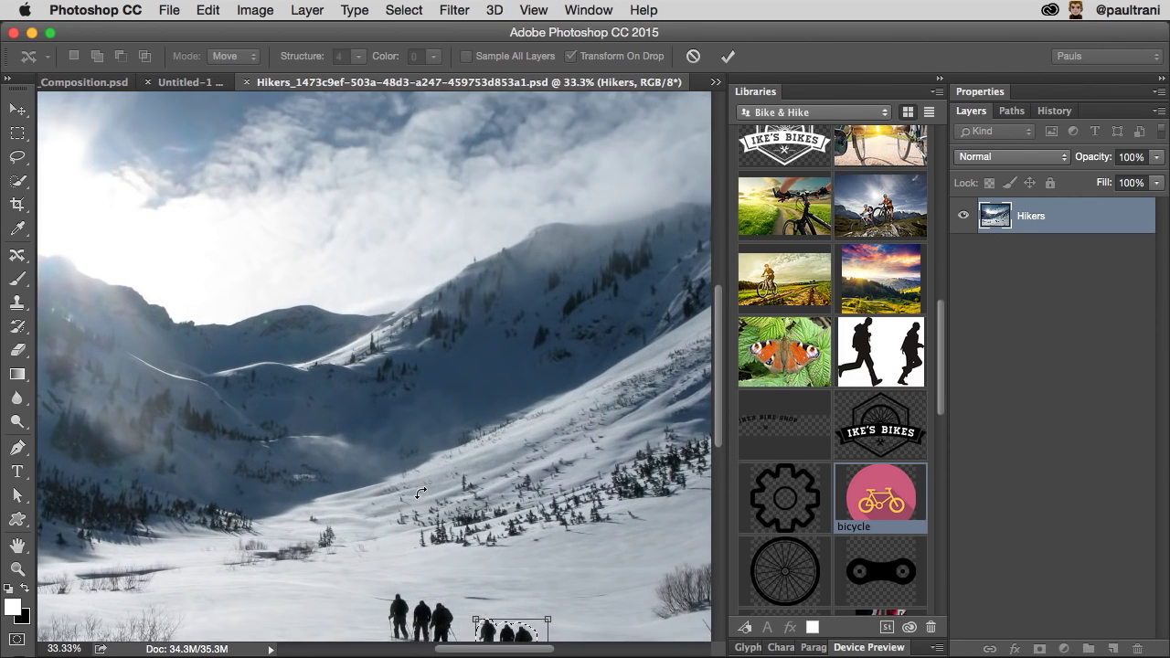
scroll(423, 485, "down", 5)
left_click_drag(500, 437, 473, 434)
key("Return")
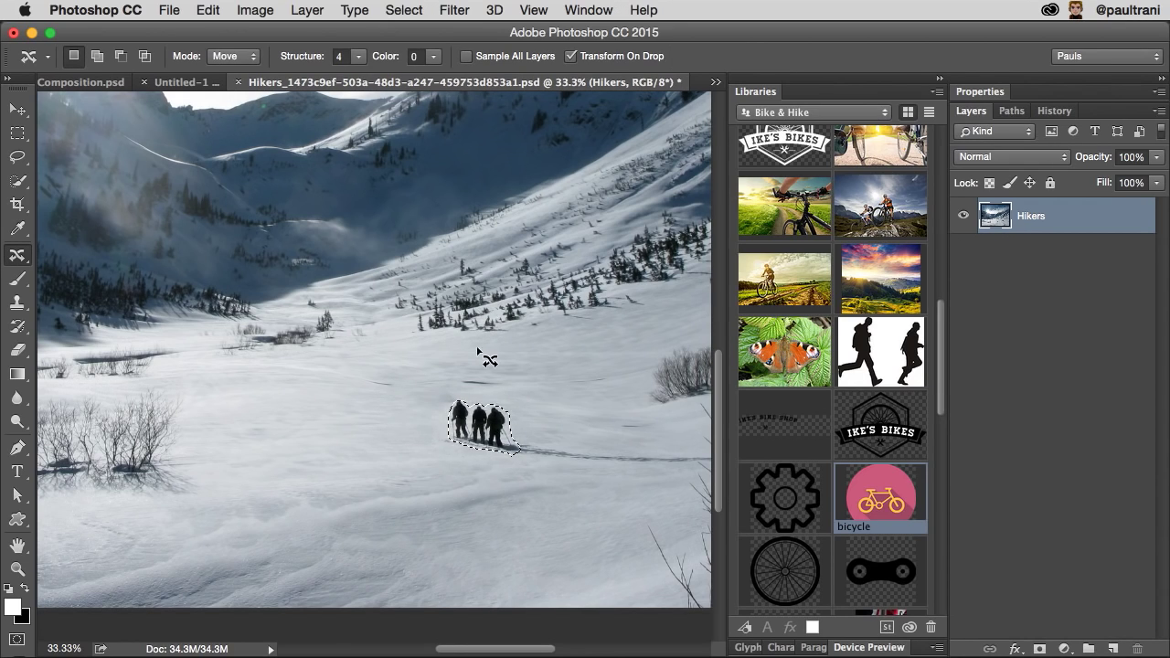
- Deselect the hikers, then save and close the linked Hikers graphic
left_click(418, 351)
key("super+0")
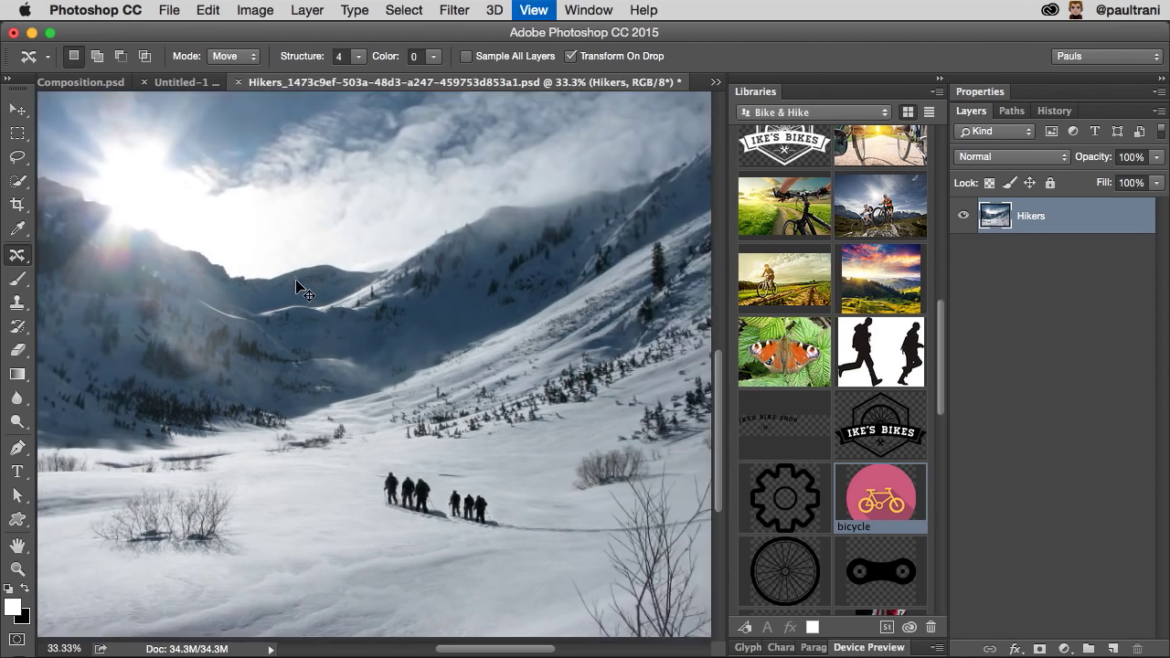
key("super+s")
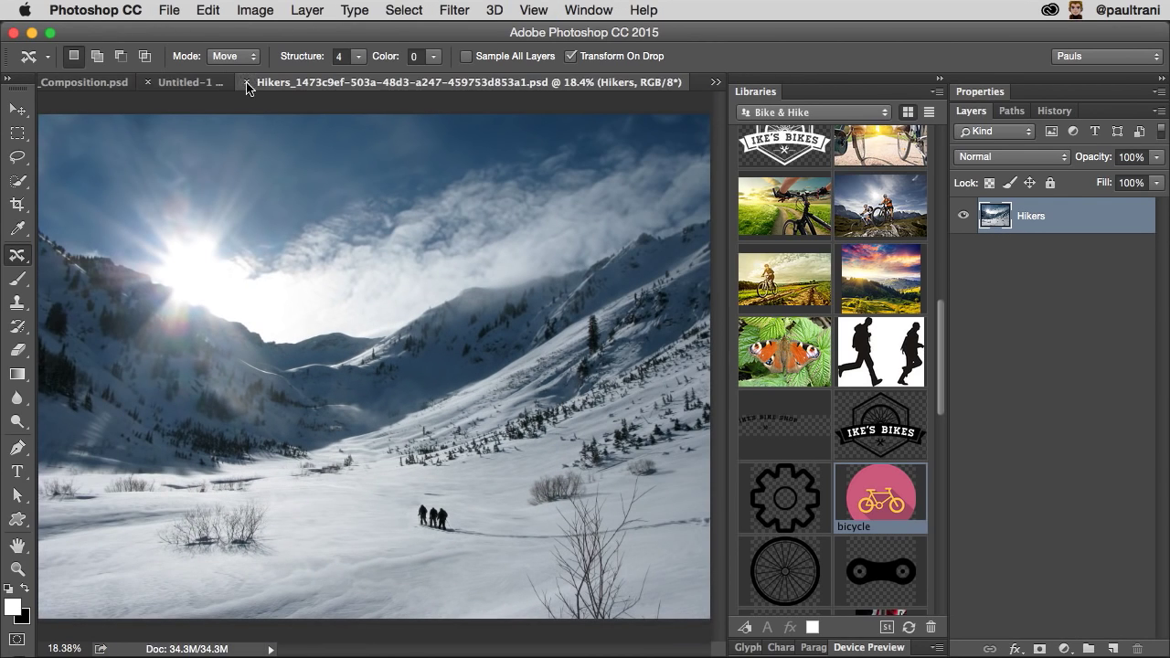
left_click(247, 82)
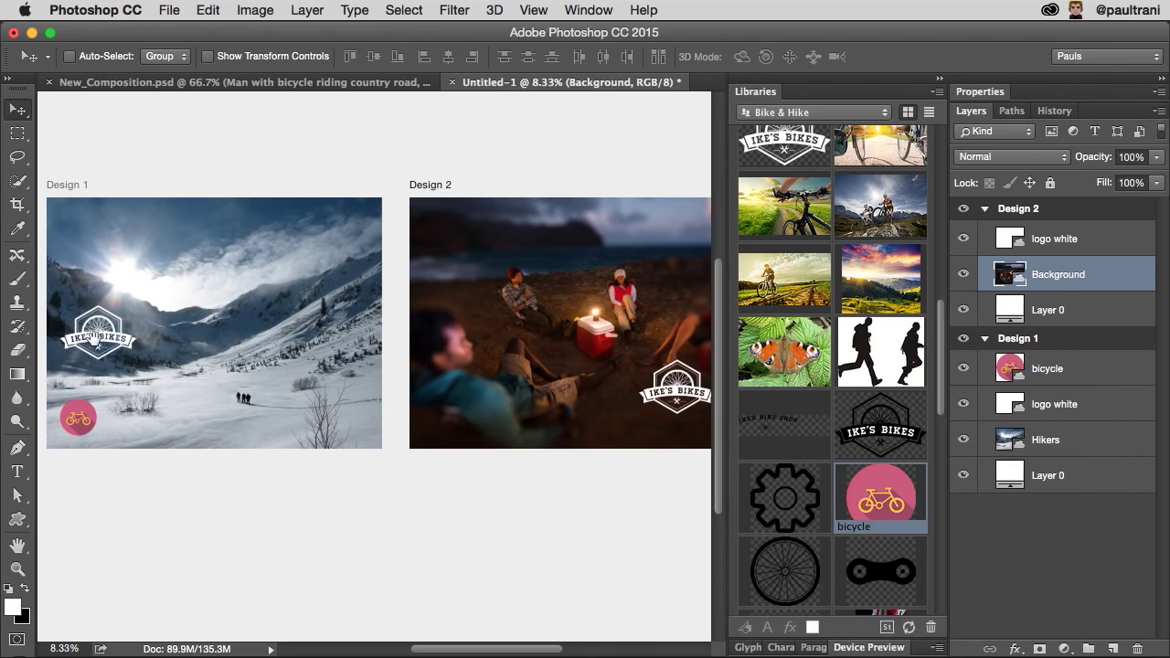
scroll(287, 302, "right", 3)
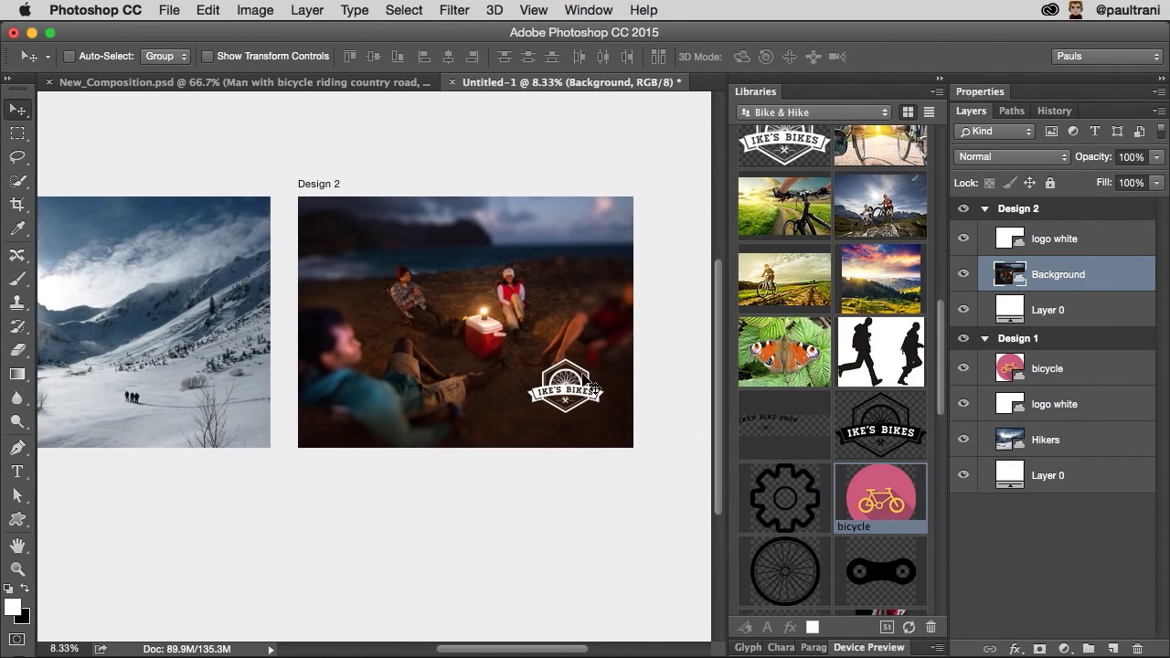
key("super+equal")
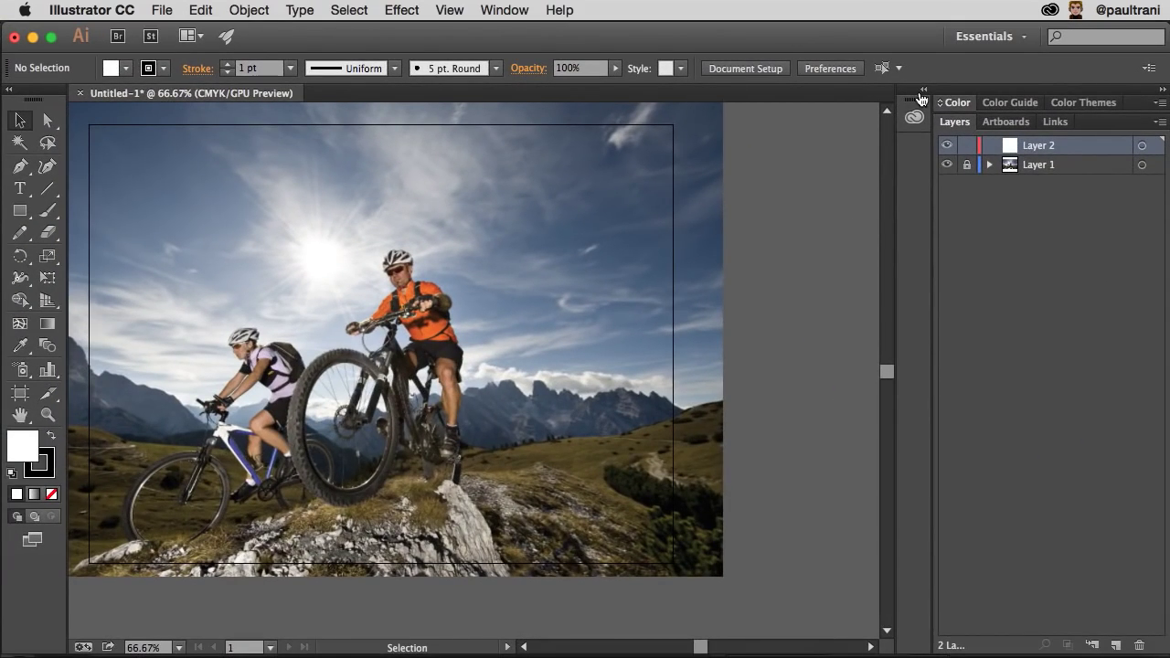
- Place the white Ike's Bikes logo from the Bike & Hike library over the rocks near the artboard's lower right corner
left_click(914, 116)
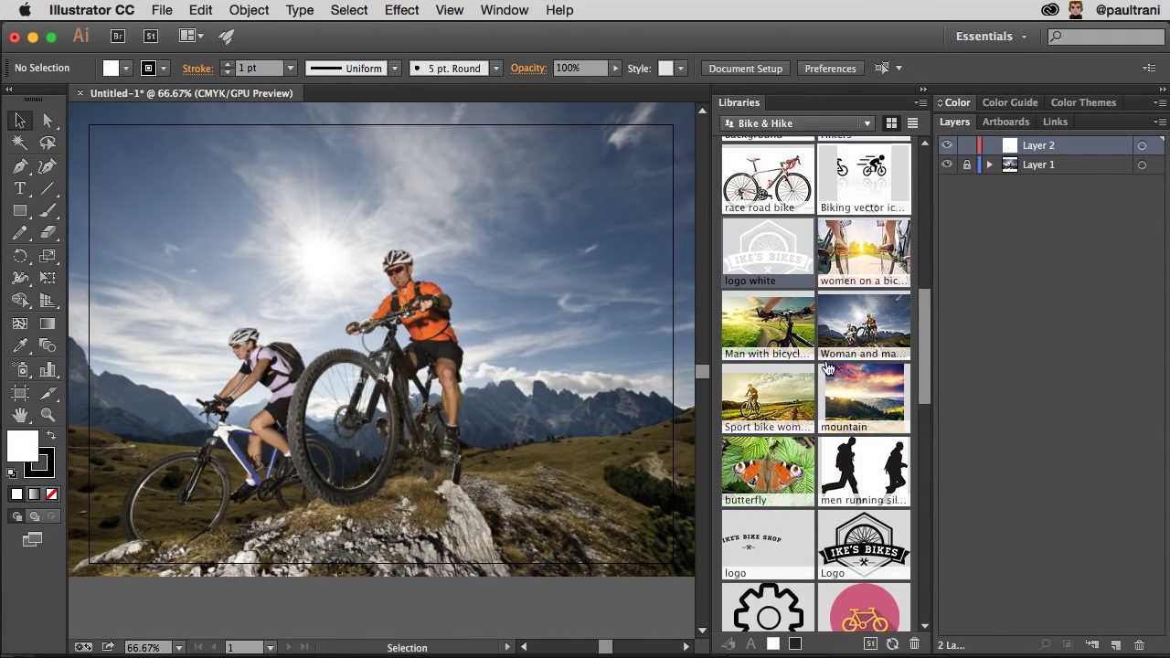
scroll(777, 365, "up", 4)
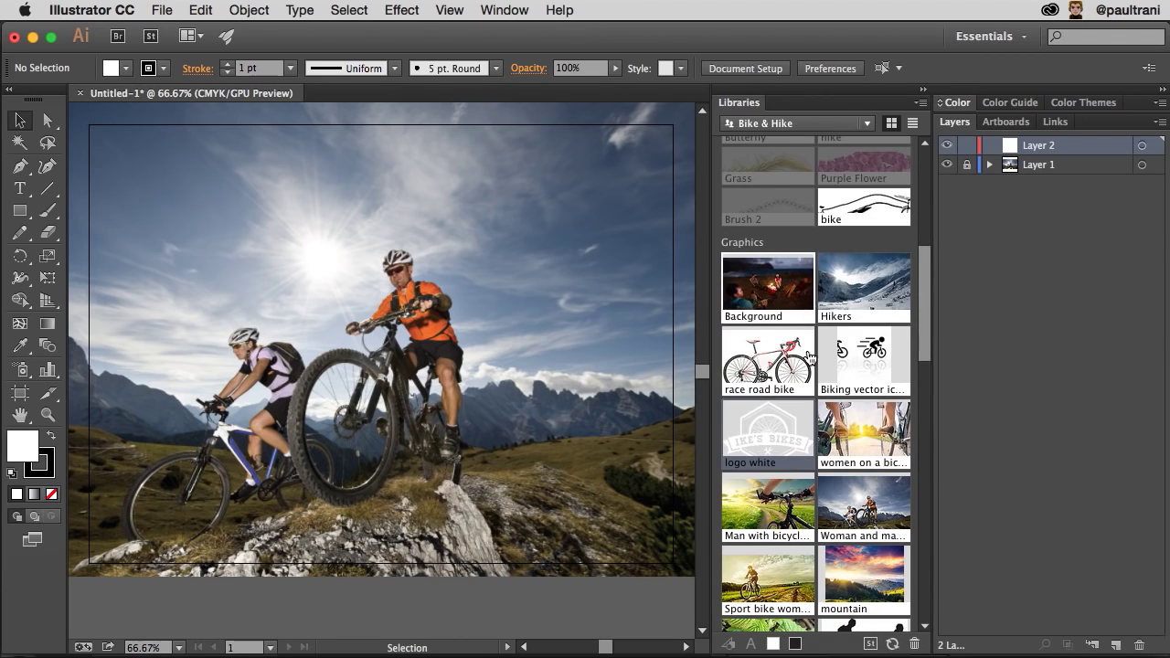
left_click_drag(755, 434, 473, 455)
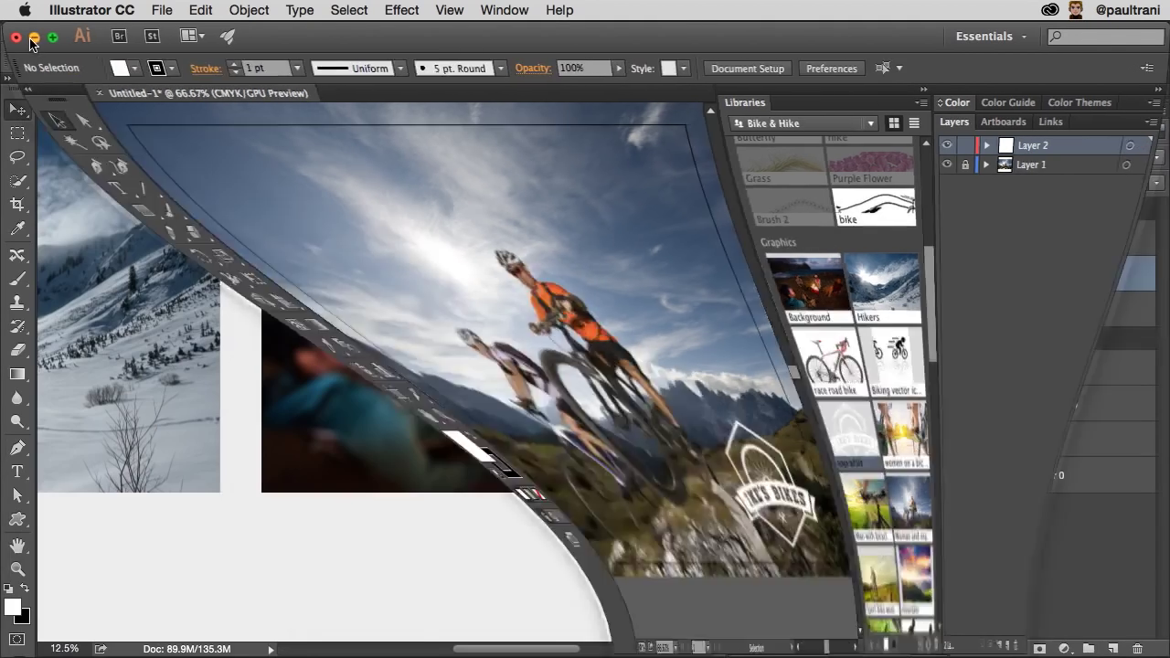
- Switch to Photoshop and open the linked logo white graphic of the Design 2 artboard for editing
scroll(514, 317, "right", 3)
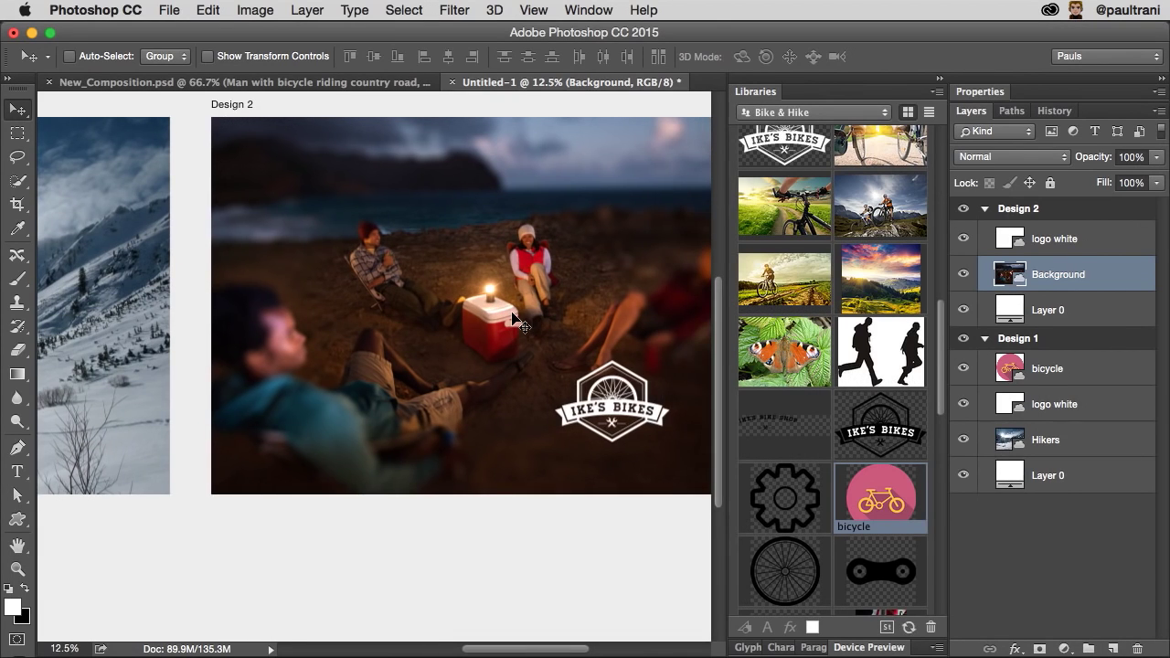
key("super+plus")
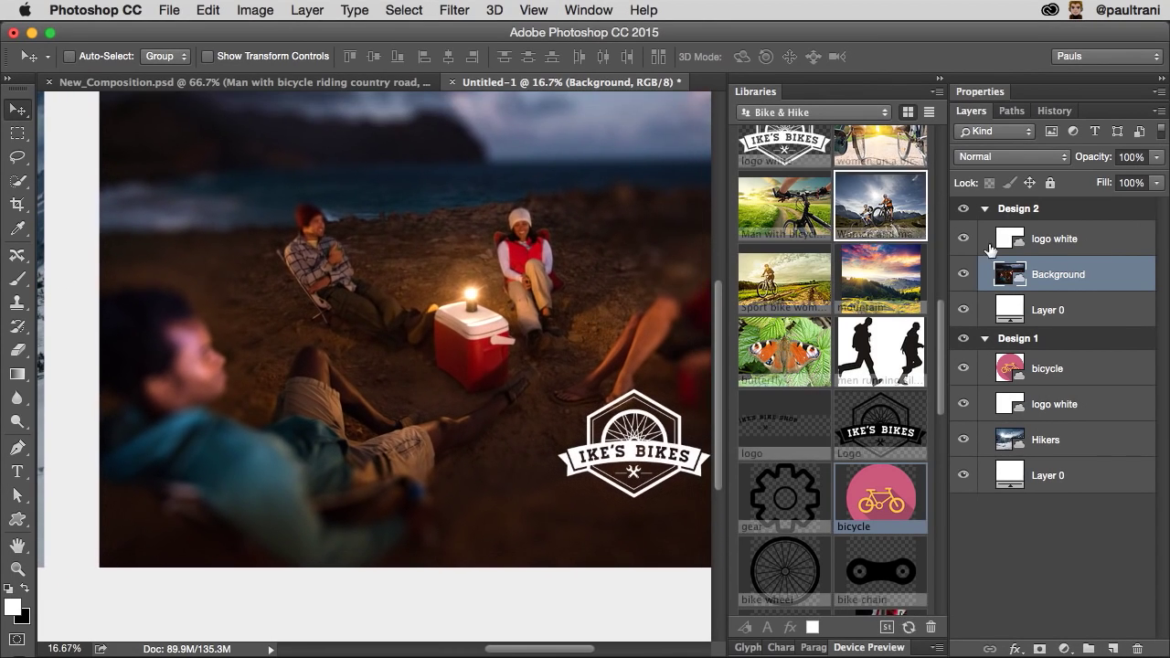
left_click(1024, 236)
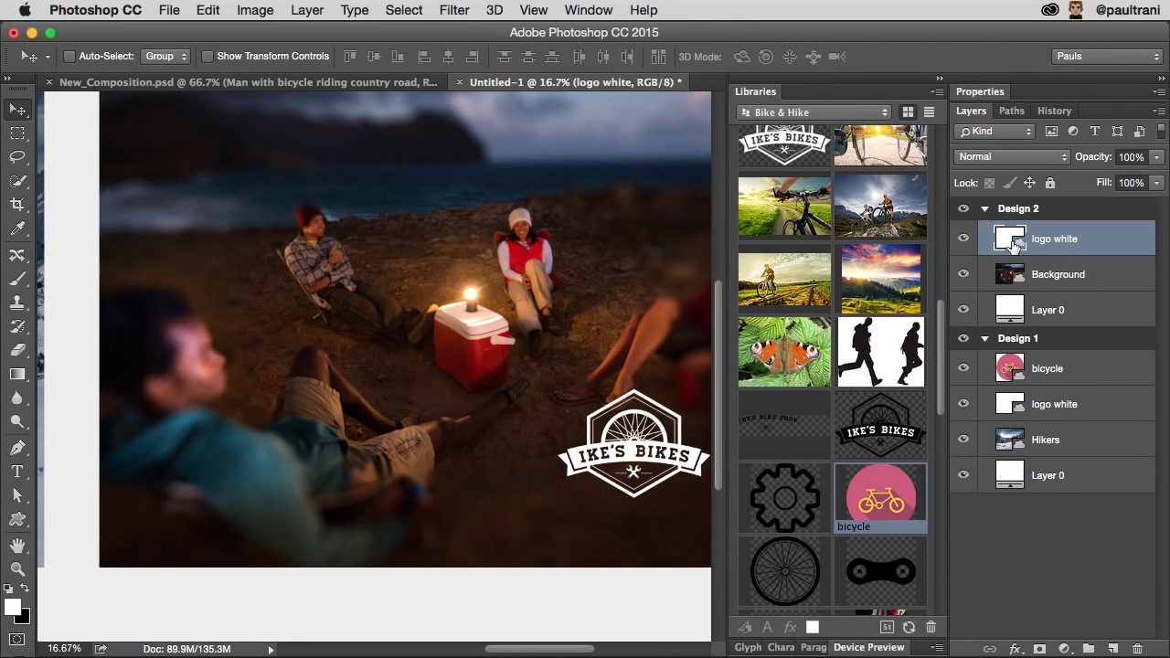
double_click(1011, 239)
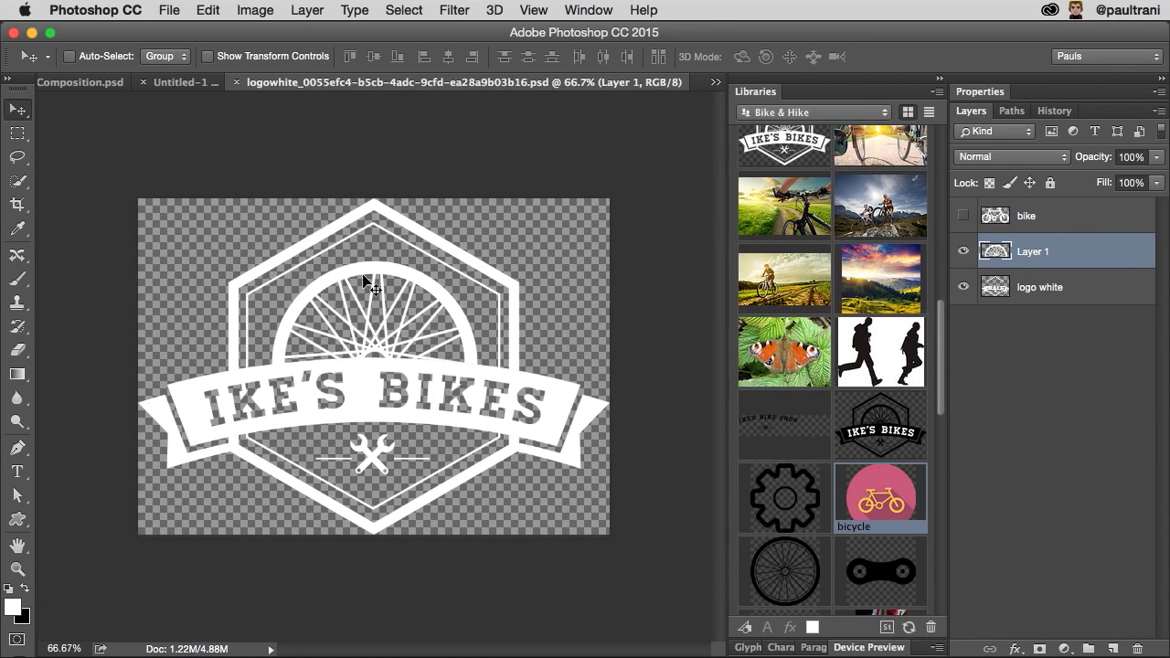
- Hide the wheel artwork, show the bike layer in its place, and save and close the linked logo
left_click(963, 250)
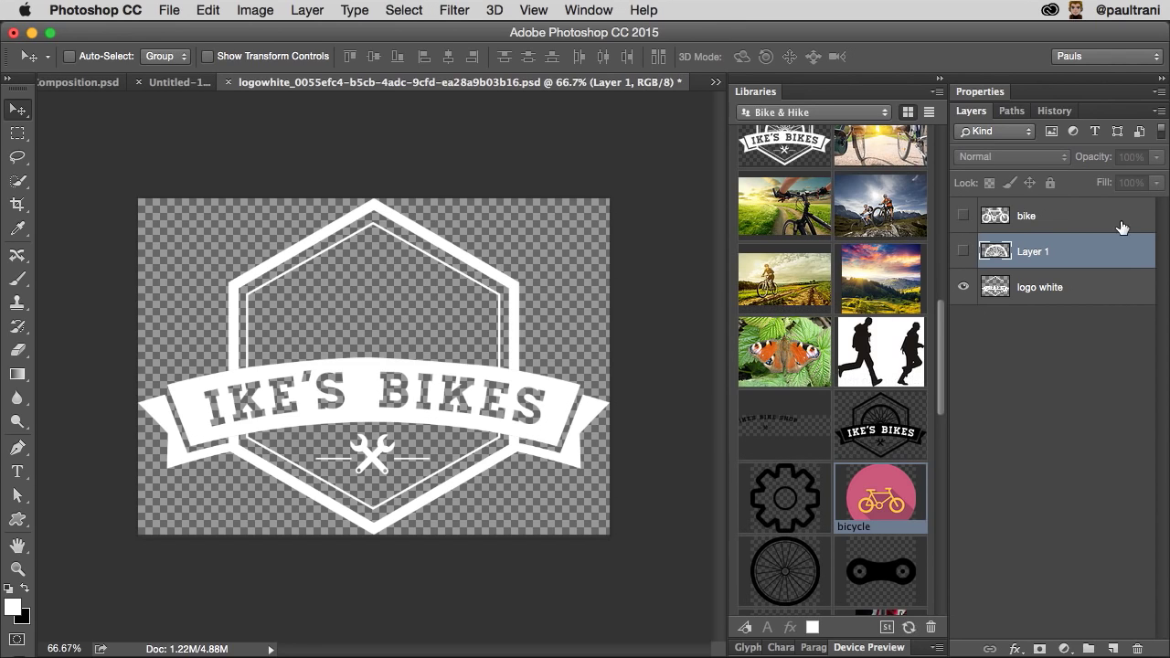
left_click(1049, 225)
left_click(964, 216)
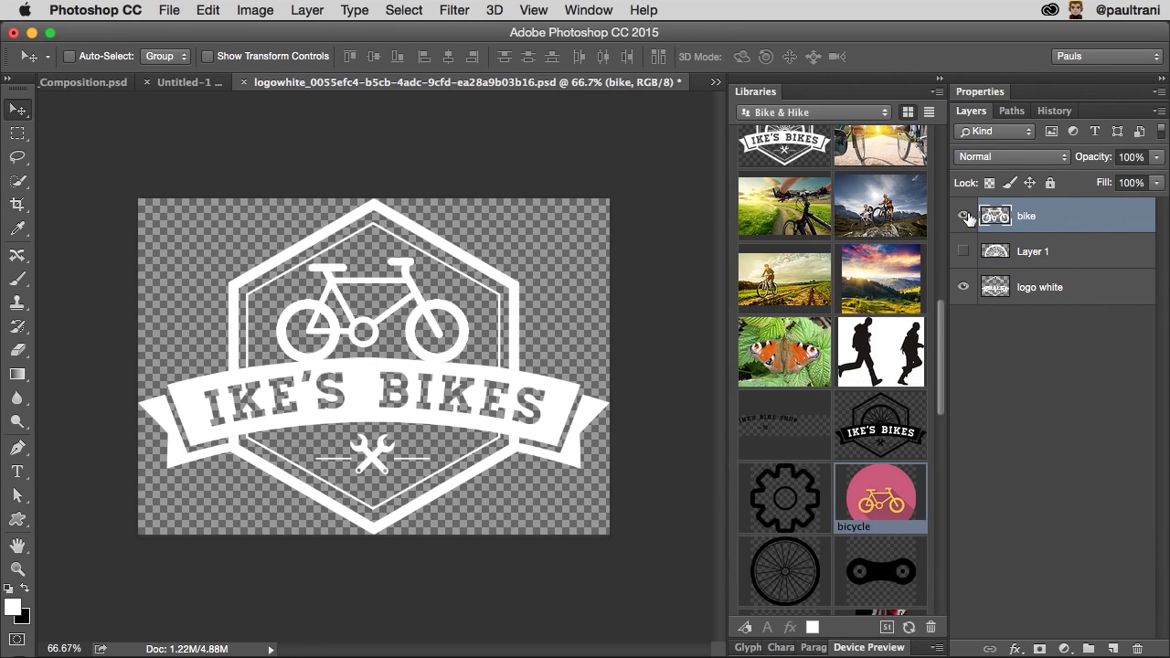
key("super+s")
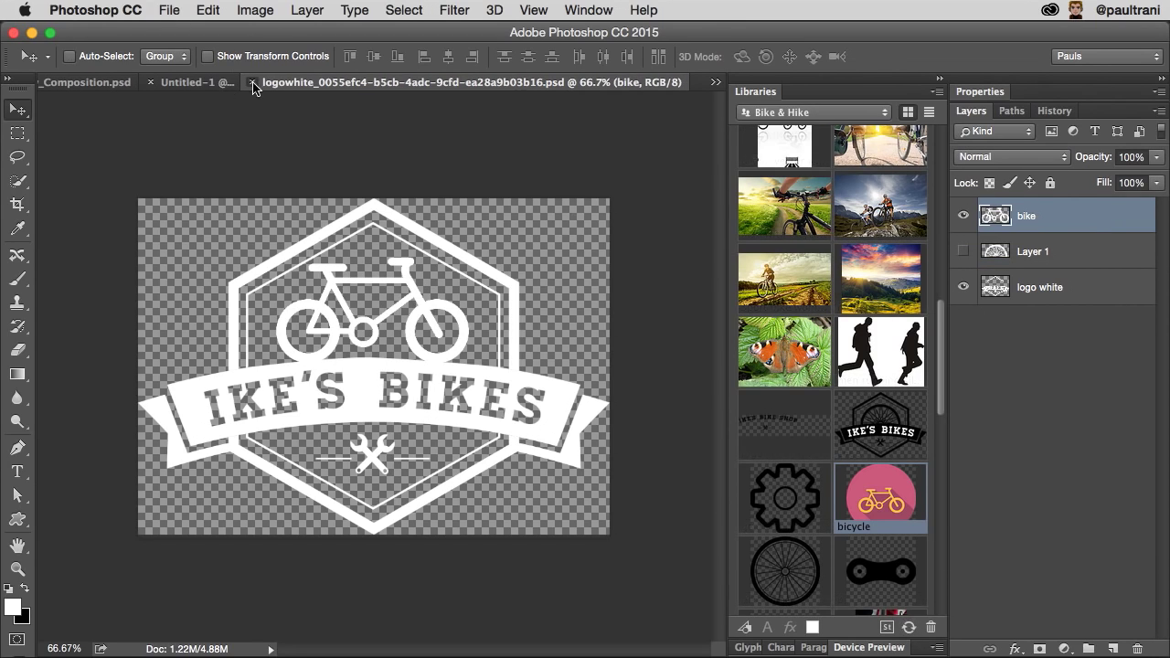
left_click(253, 84)
key("super+0")
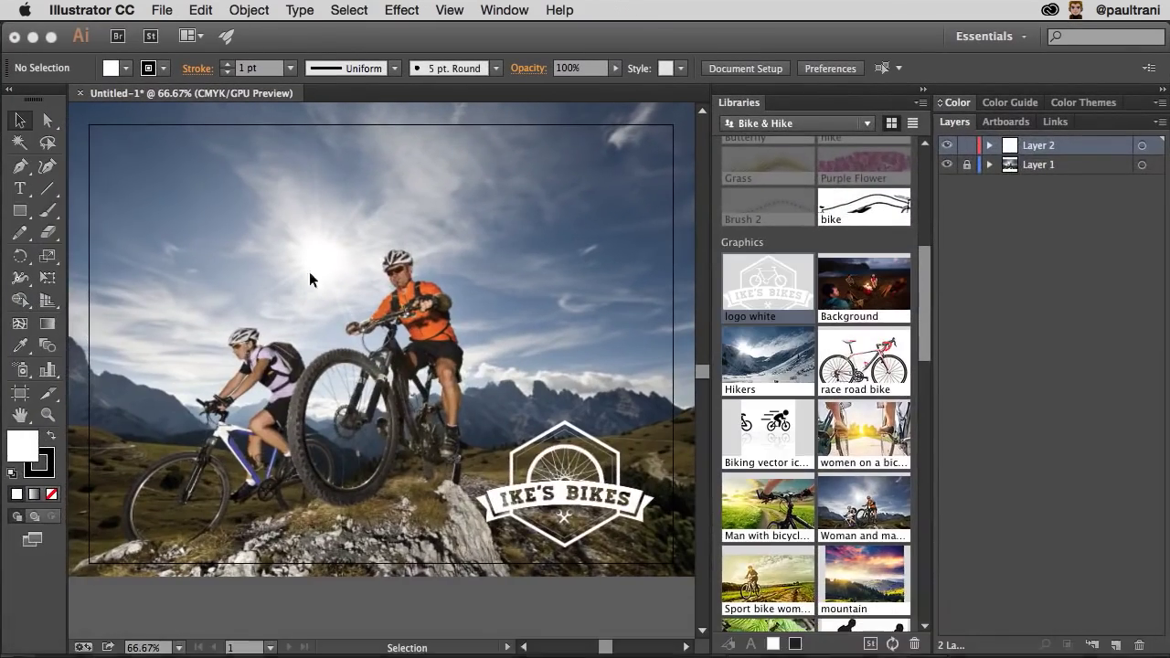
- Check the edited logo in the Illustrator document and up close on Photoshop's Design 2 artboard
left_click(540, 492)
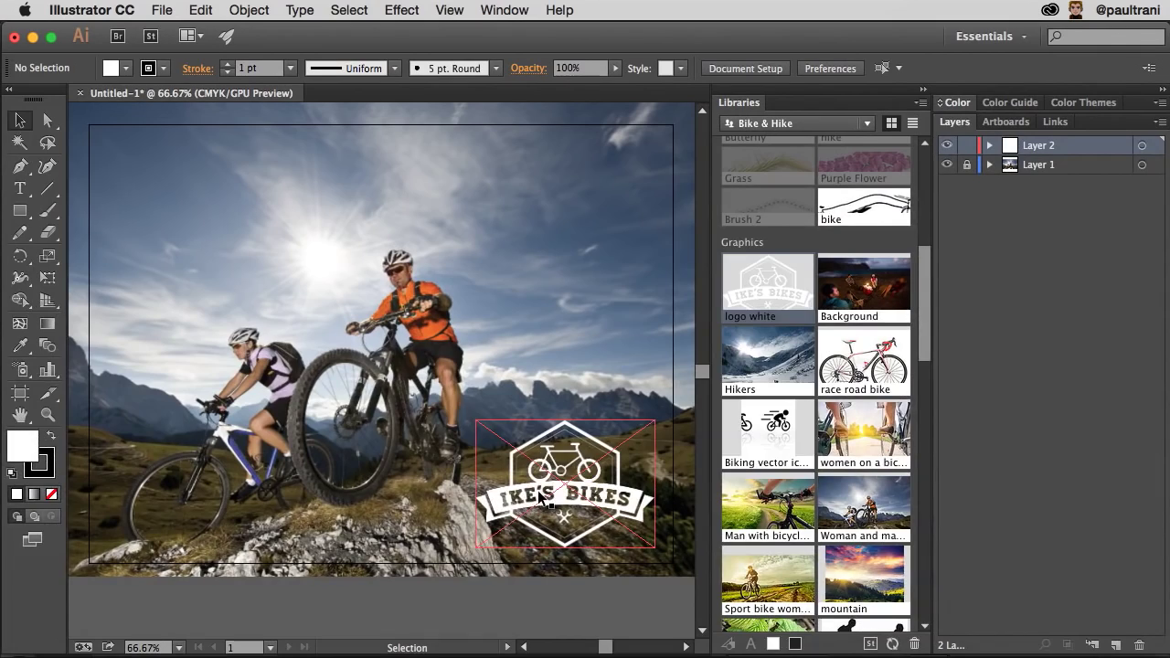
left_click(441, 309)
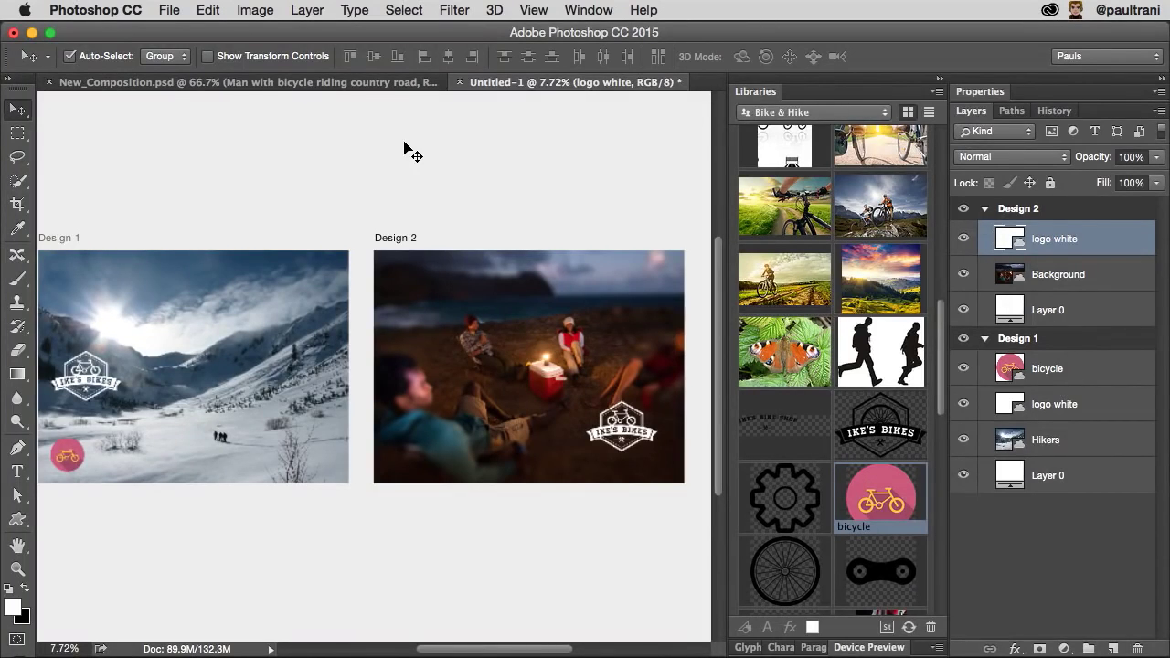
key("super+plus")
key("super+plus")
key("super+plus")
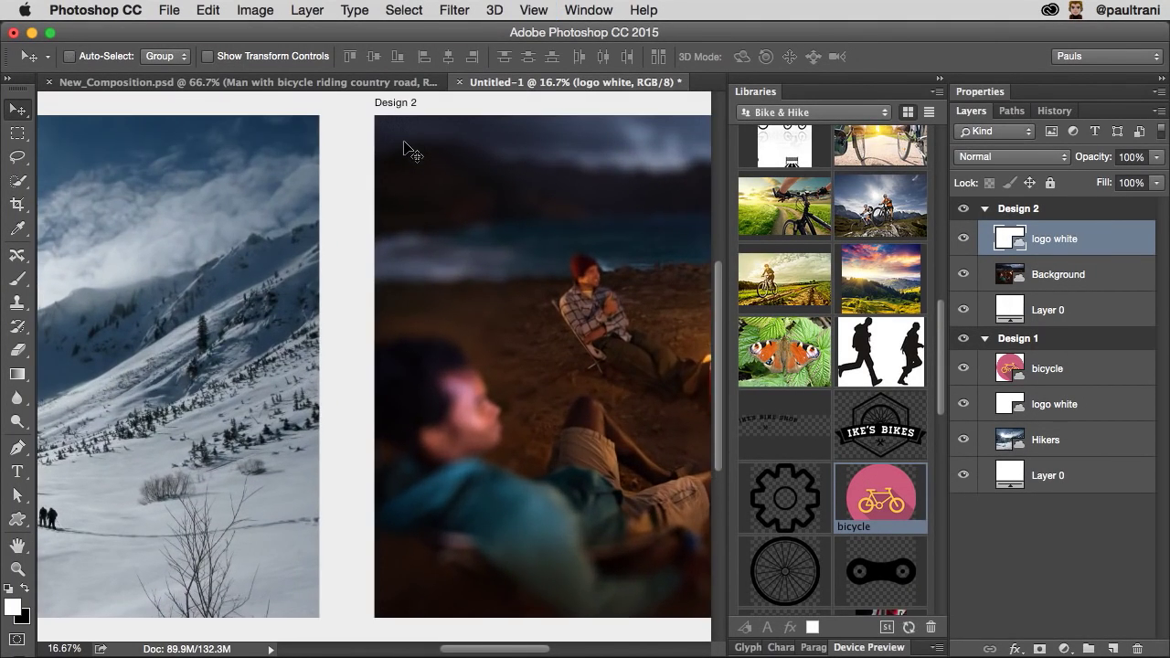
key("space")
left_click_drag(452, 207, 181, 213)
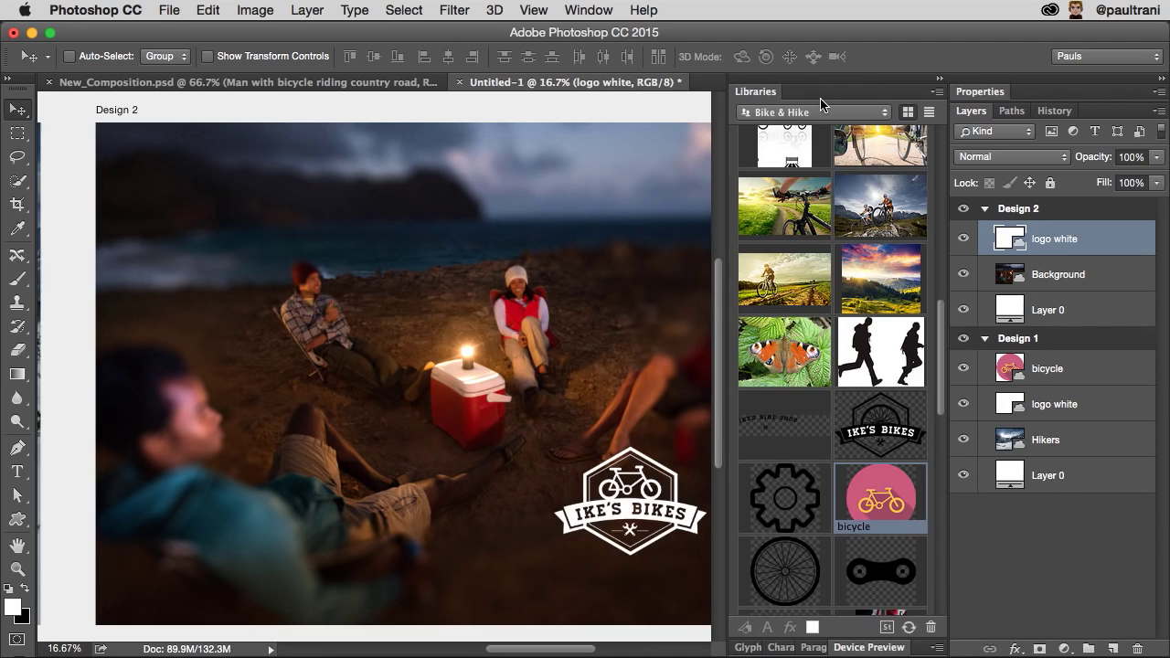
- Display the Lust Script glyphs in an enlarged glyph listing and pick one of its decorative capital letters
left_click(748, 647)
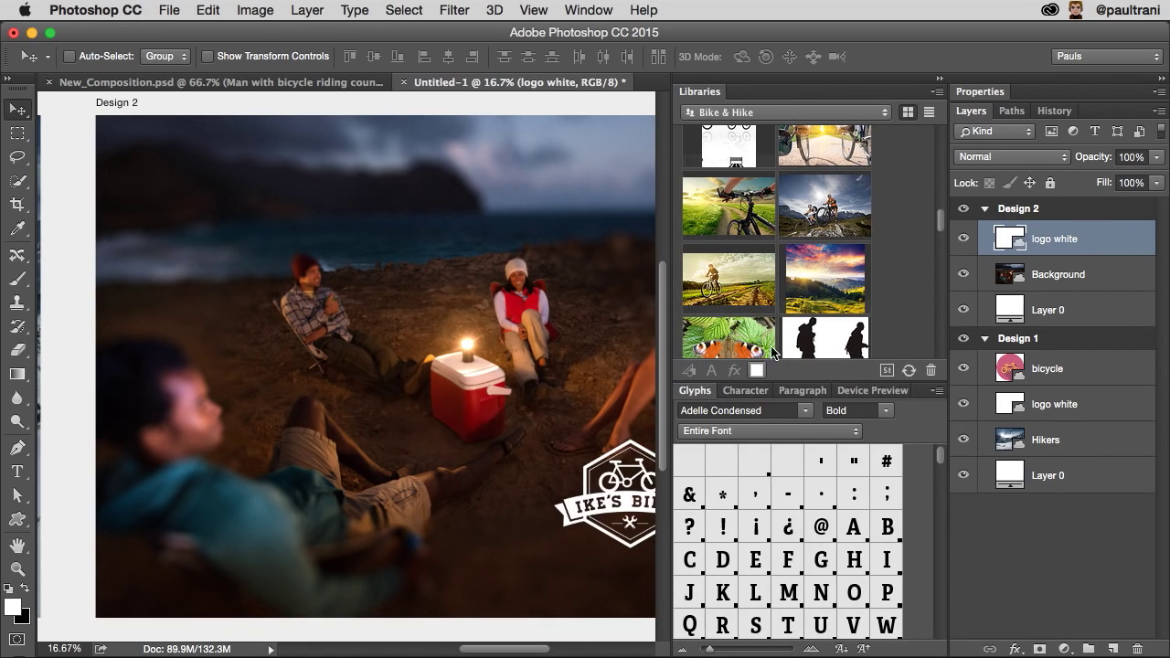
left_click_drag(836, 381, 830, 228)
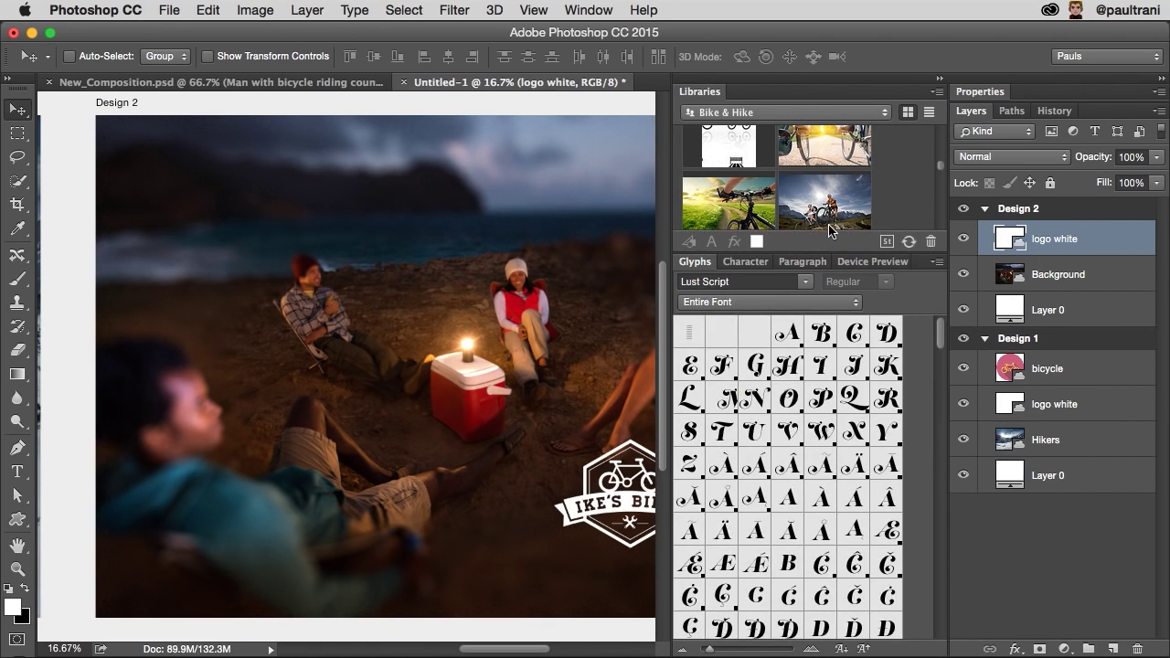
double_click(757, 399)
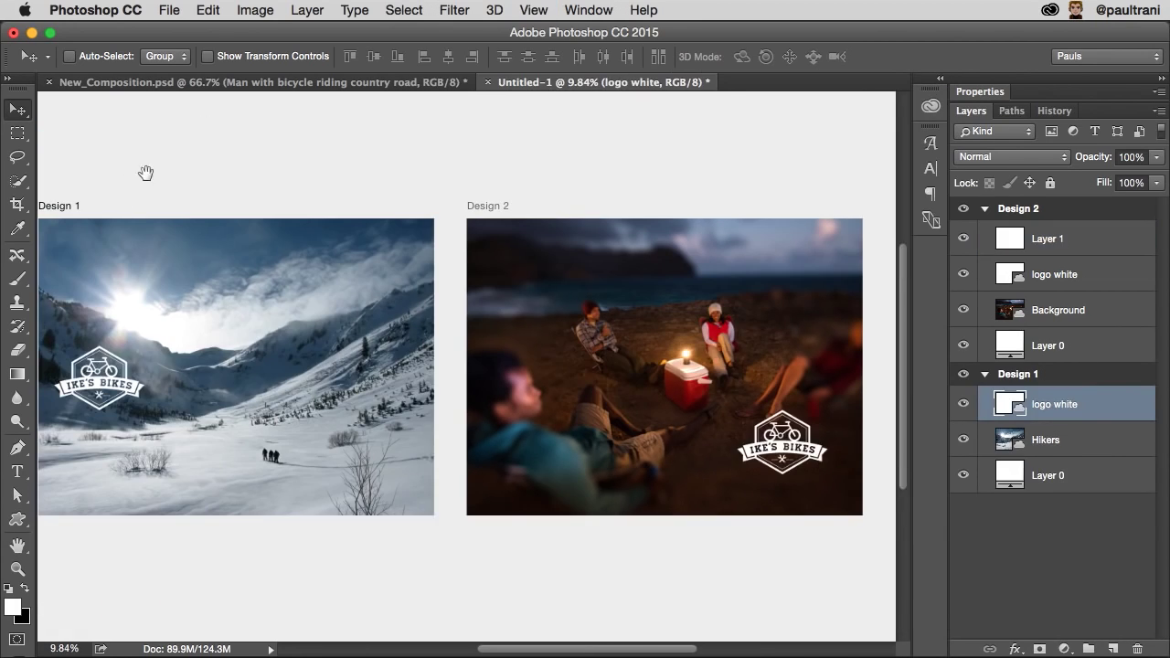
- Quick-export the Background layer of Design 2 as a PNG named Design2bgd on the Desktop
left_click_drag(146, 173, 178, 163)
left_click(1057, 311)
right_click(1051, 310)
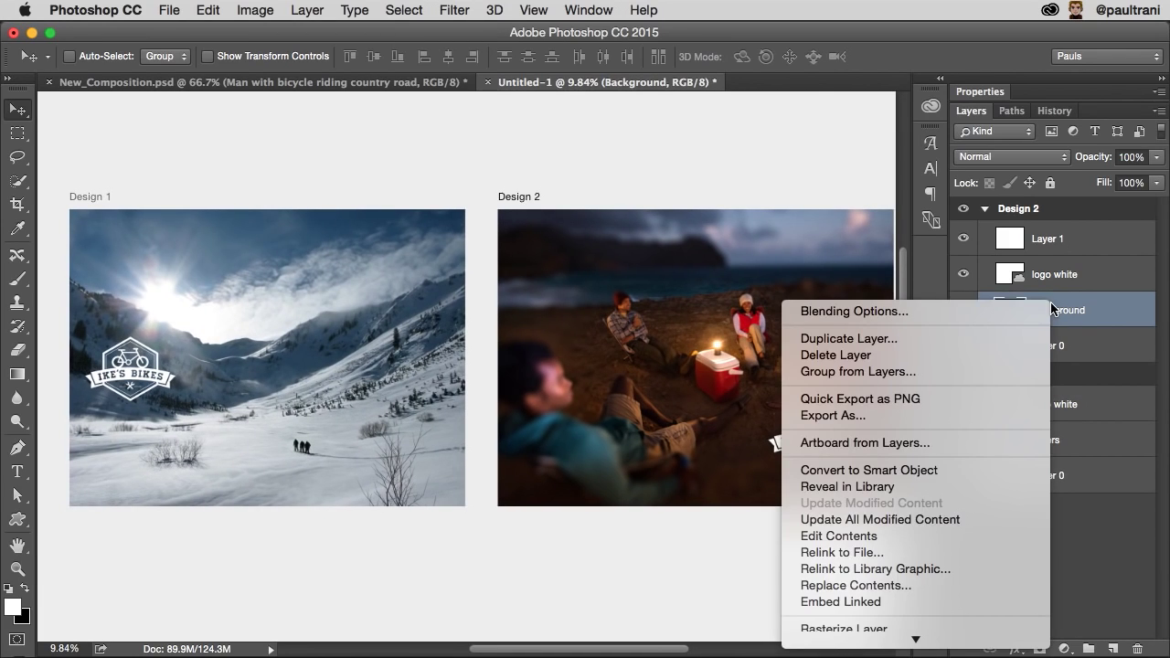
left_click(970, 398)
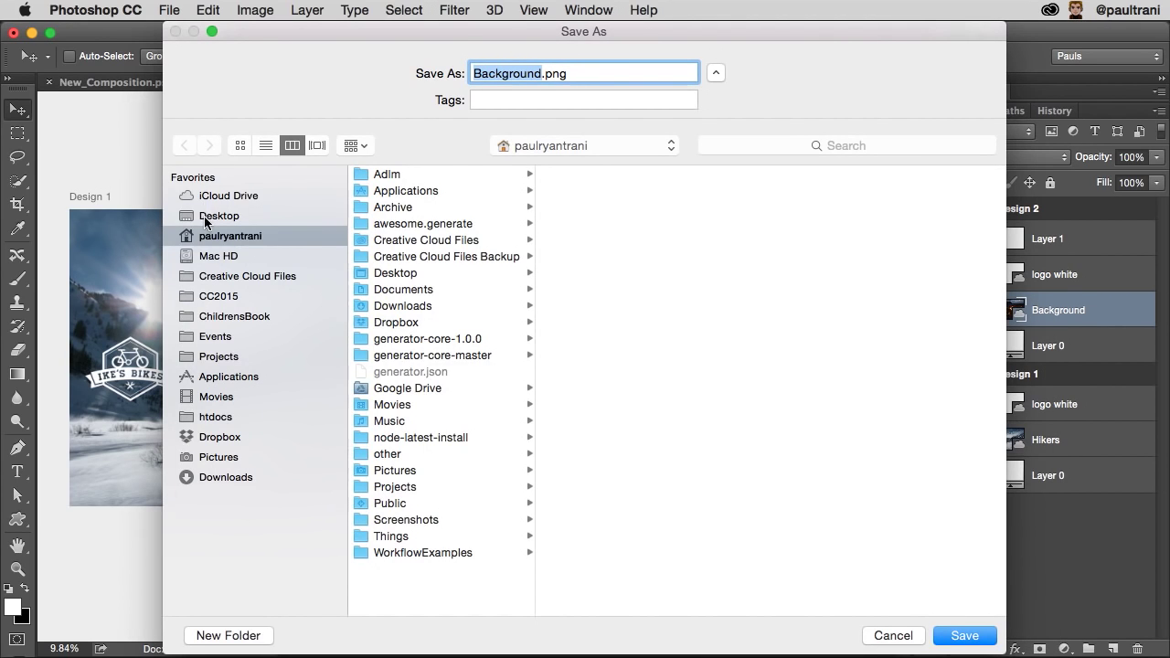
left_click(205, 217)
type("Design")
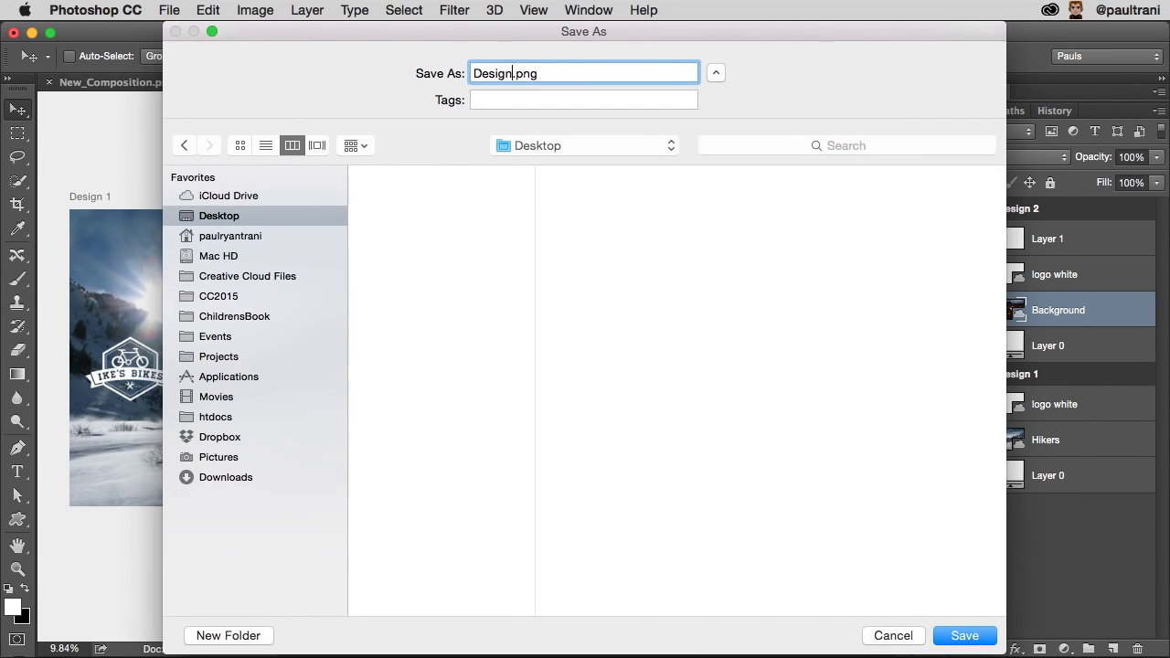
type("2bgd")
key("Return")
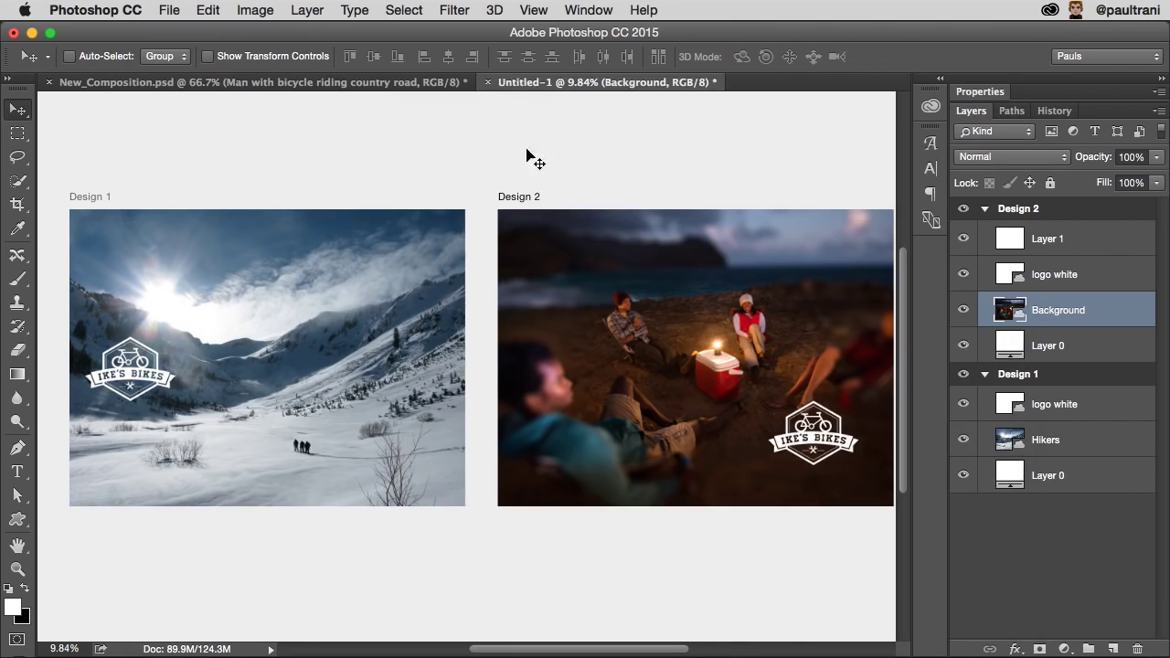
- Export the whole Design 2 artboard as a JPG at 46% quality
left_click(1040, 212)
right_click(1066, 213)
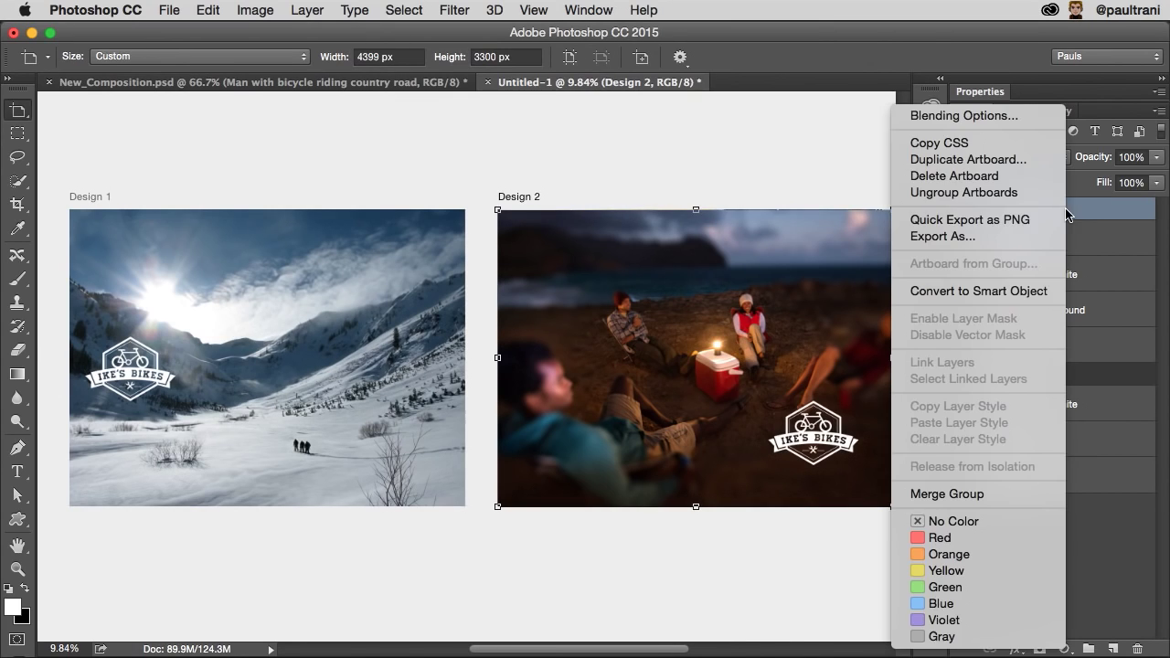
left_click(1008, 238)
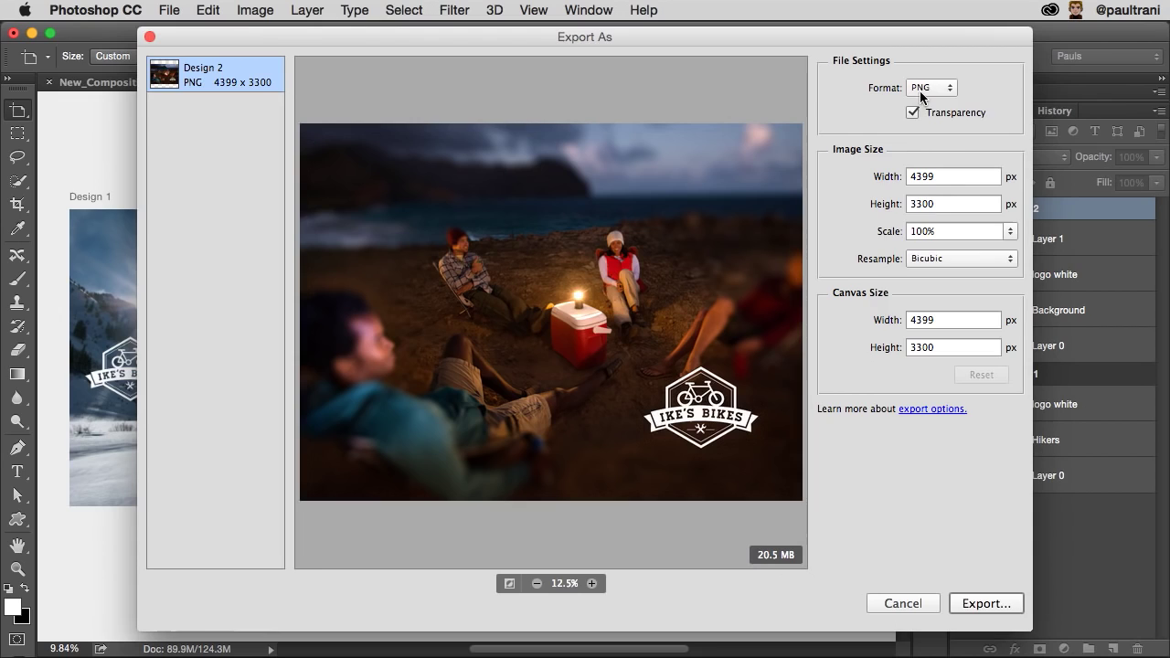
left_click(921, 88)
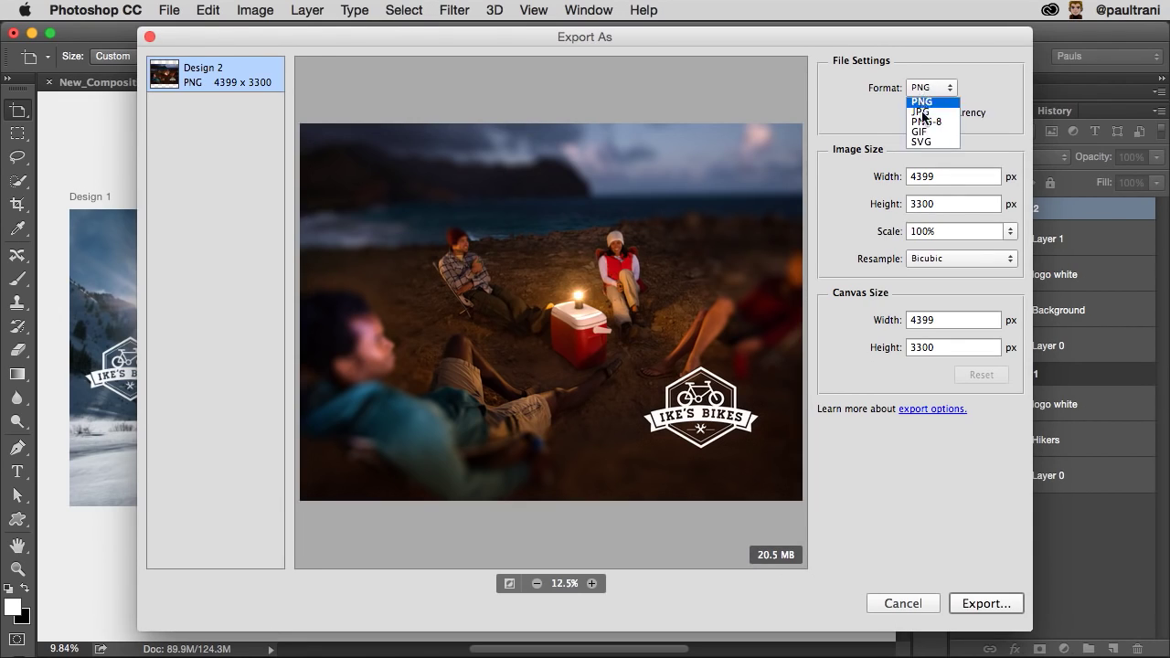
left_click(924, 117)
left_click(978, 116)
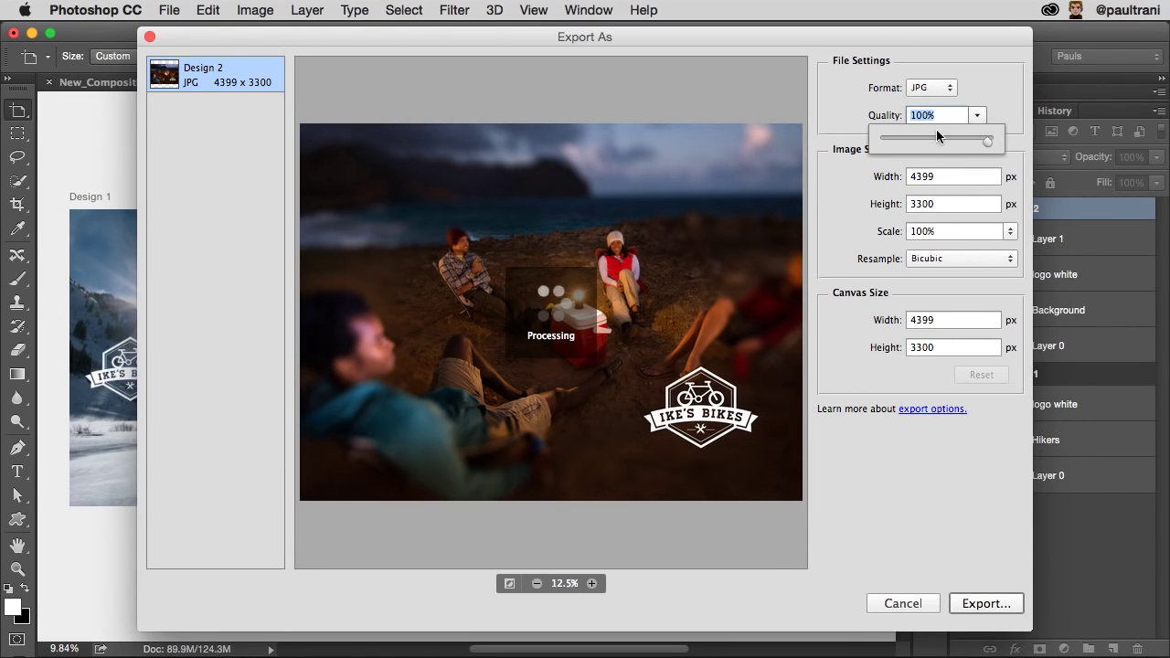
left_click(933, 138)
key("Return")
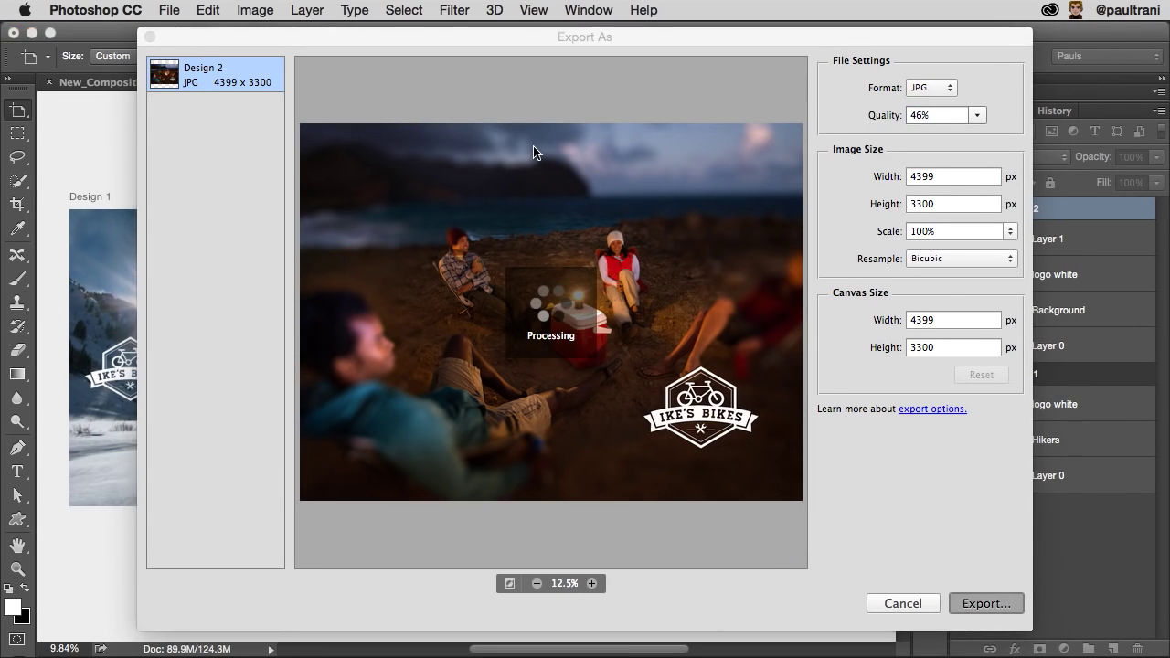
- Select the logo white layer in Design 2, review the export options and choose Image Assets generation for the document
left_click(1071, 276)
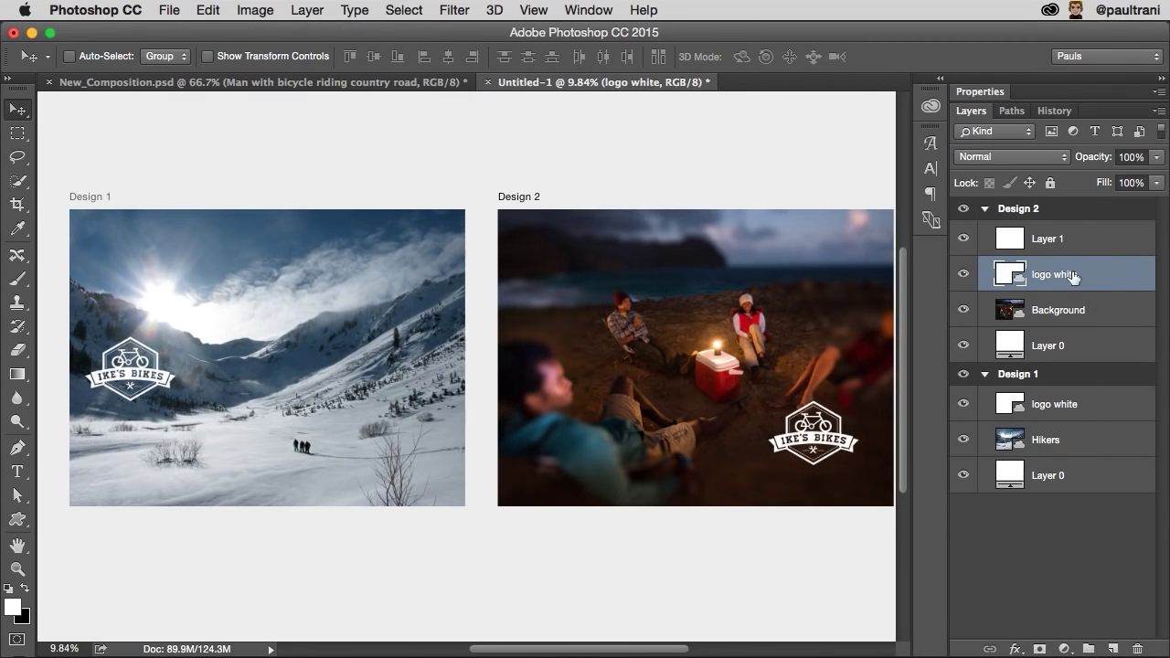
left_click(166, 8)
mouse_move(218, 270)
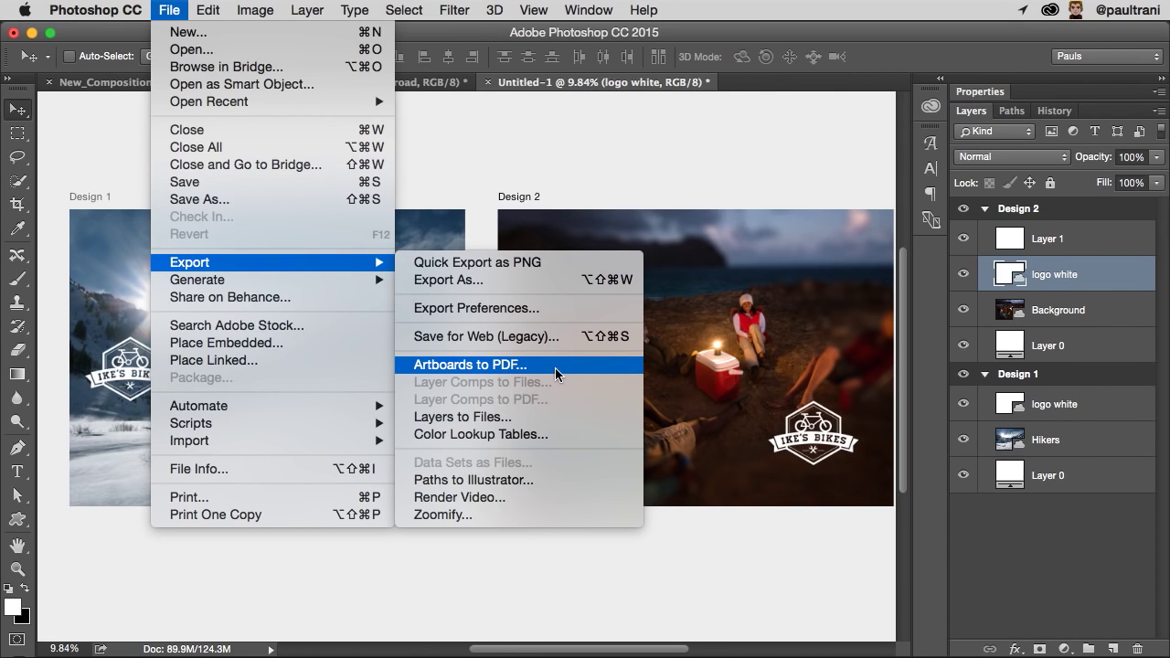
mouse_move(378, 290)
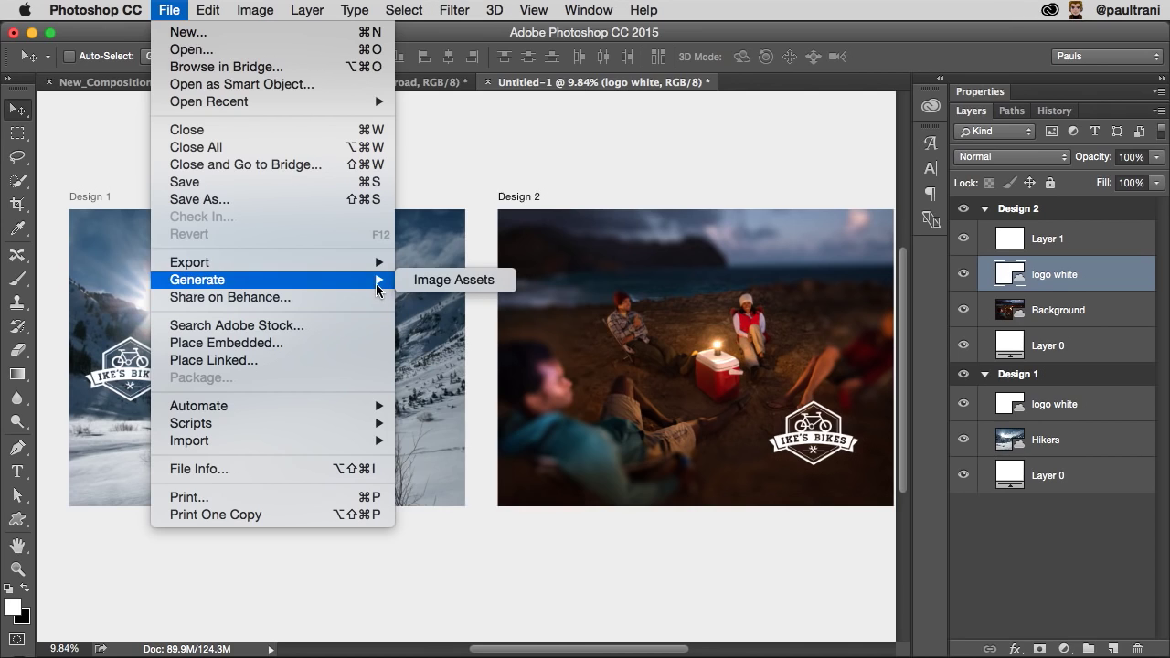
left_click(452, 280)
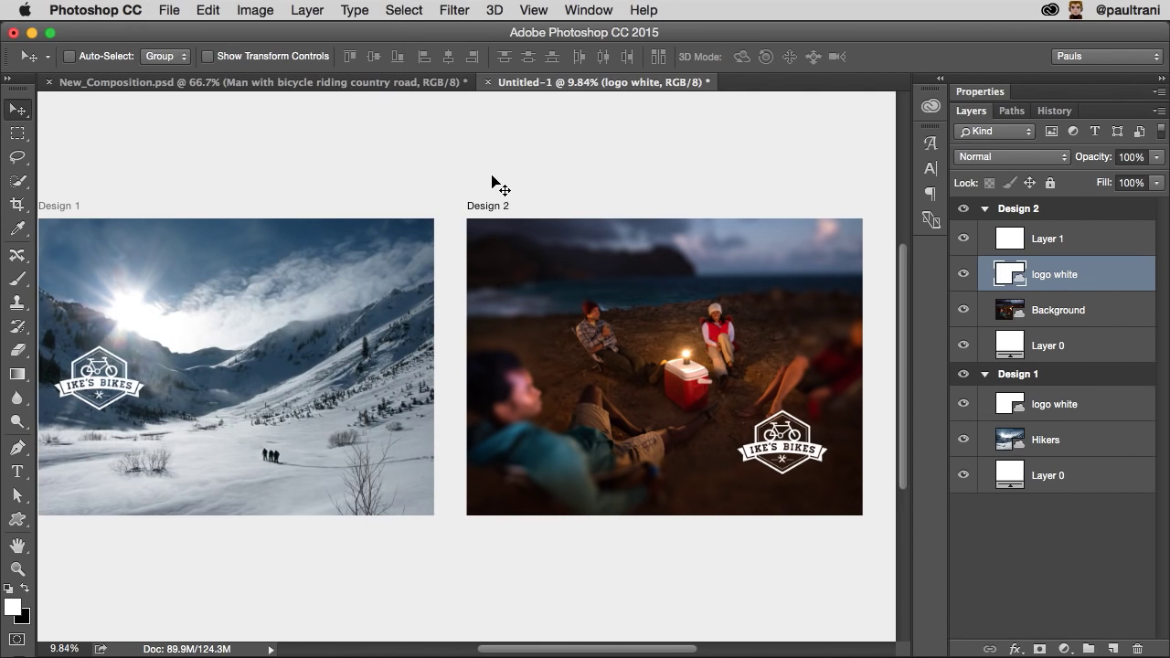
- Reopen the Bike & Hike library, and enlarge the Design 1 logo and move it toward the middle of the snow scene
left_click(940, 85)
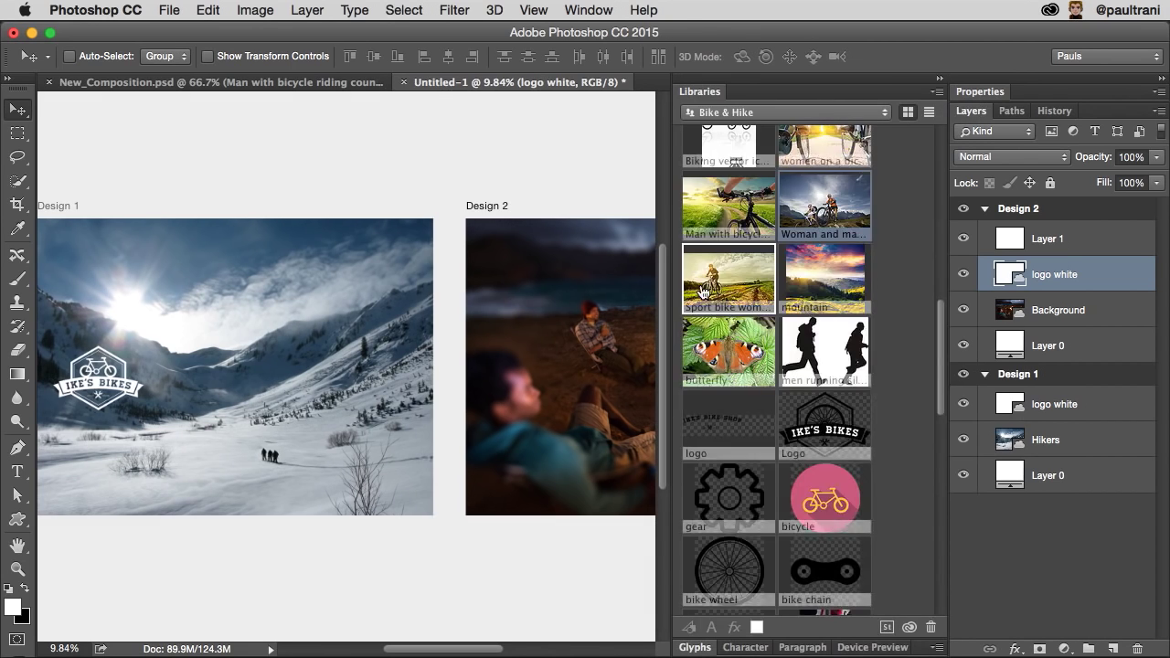
scroll(196, 371, "right", 5)
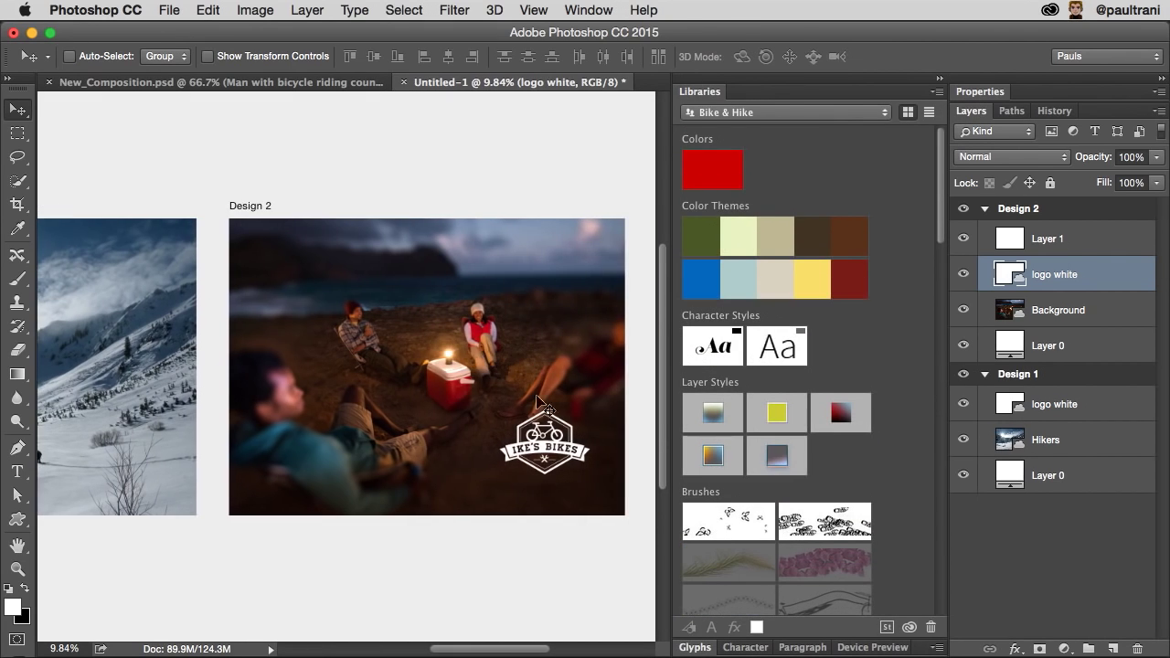
scroll(203, 367, "left", 6)
scroll(202, 365, "left", 2)
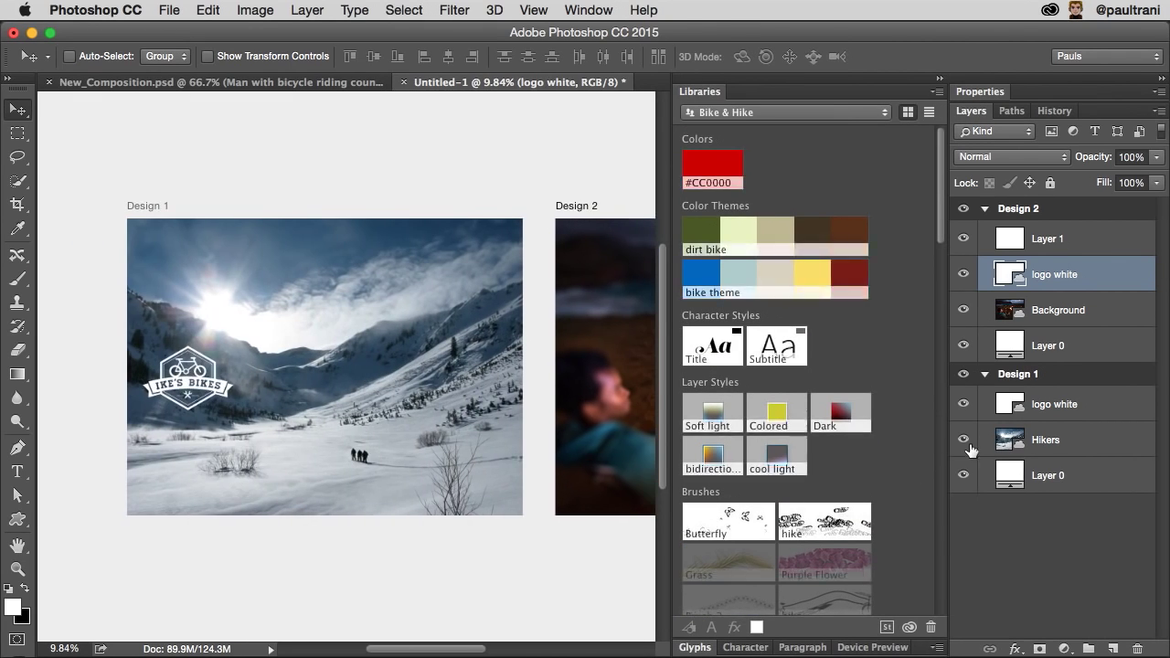
left_click(1051, 404)
left_click_drag(237, 367, 214, 201)
key("ctrl+t")
key("Return")
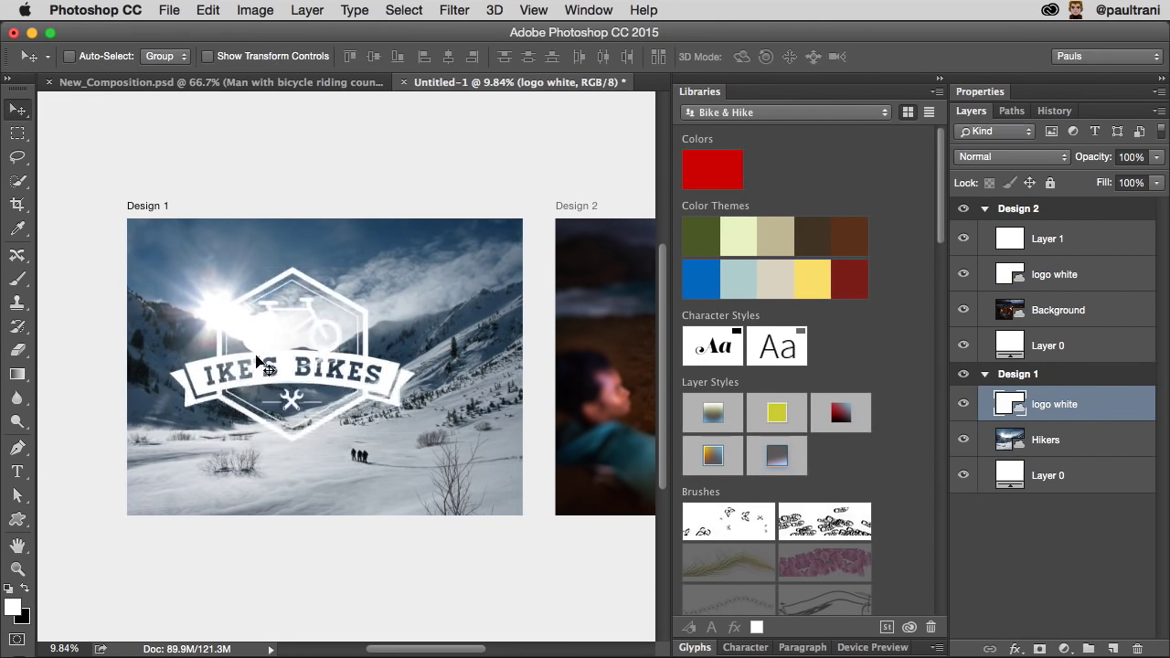
- Center the Design 1 logo over the snow scene and apply the library's Soft light layer style to it
left_click_drag(256, 356, 288, 368)
left_click(712, 413)
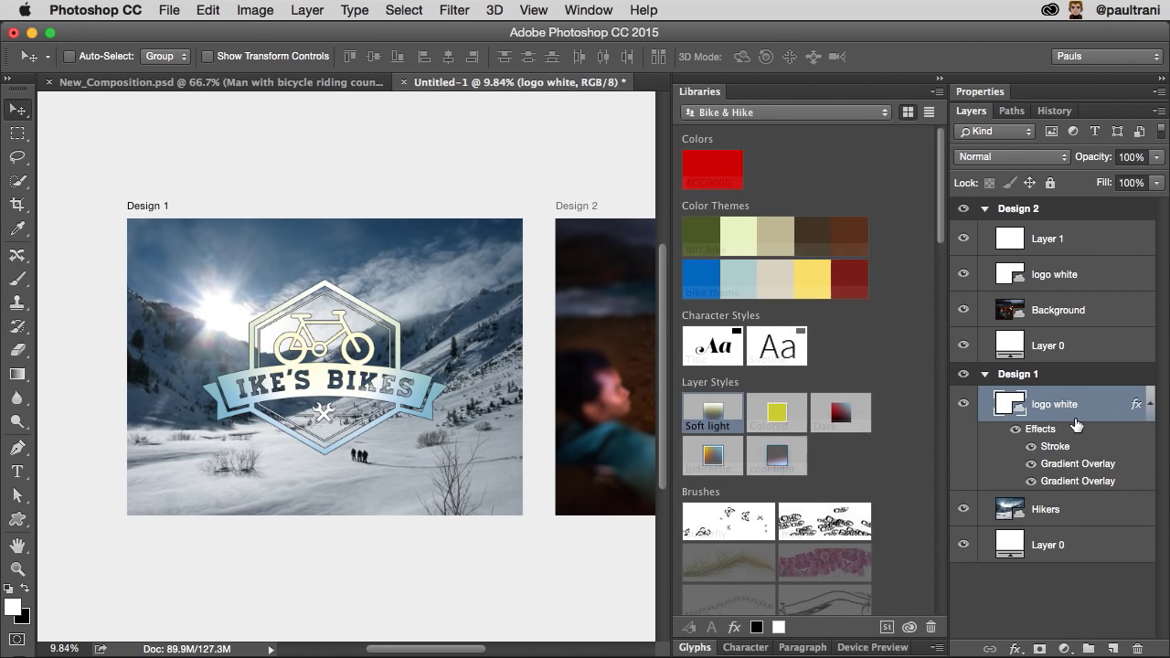
- Examine both Gradient Overlay effects in the Design 1 logo's layer style, and show all available effects in the list
double_click(1044, 432)
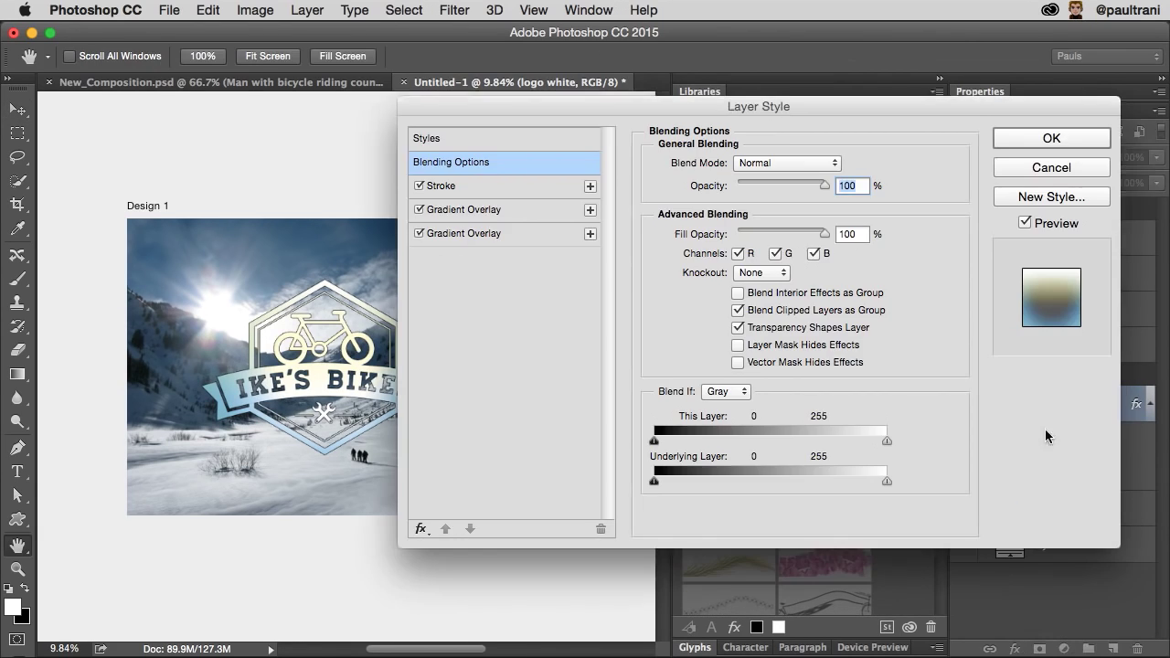
left_click(451, 212)
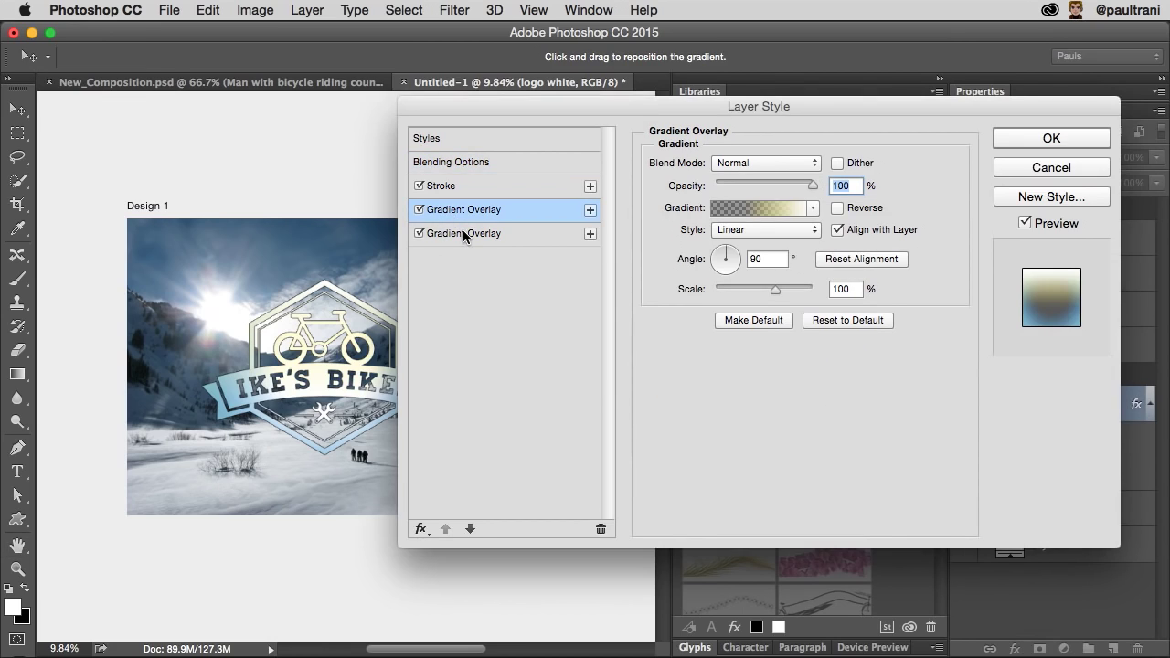
left_click(466, 236)
left_click(462, 210)
left_click(510, 236)
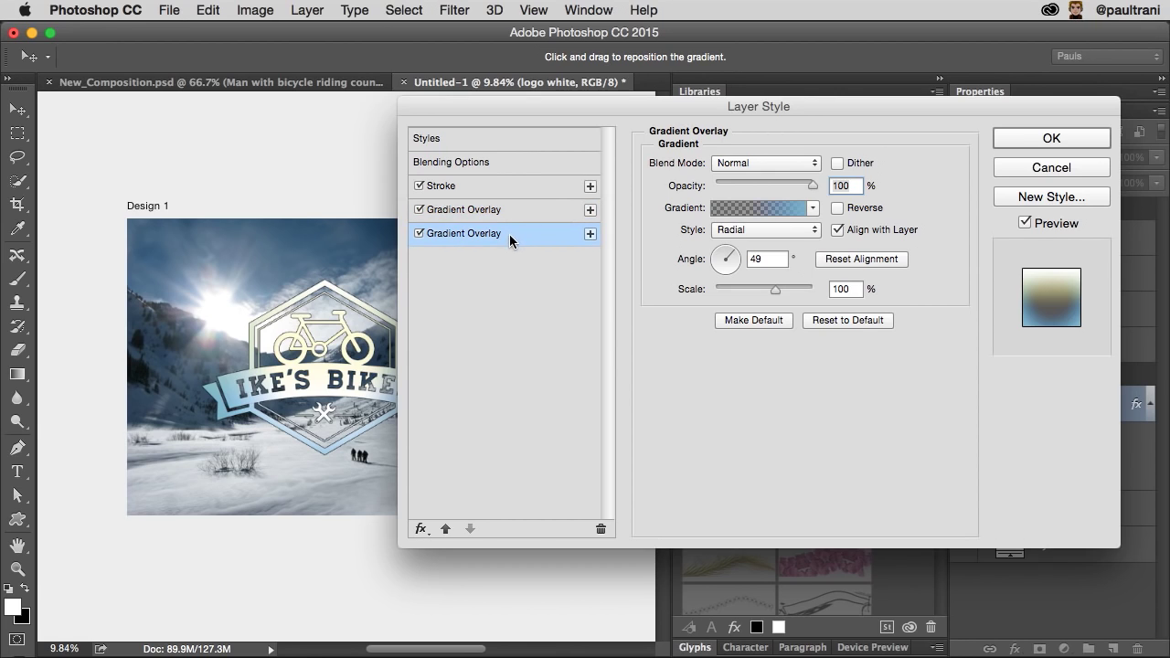
left_click(420, 529)
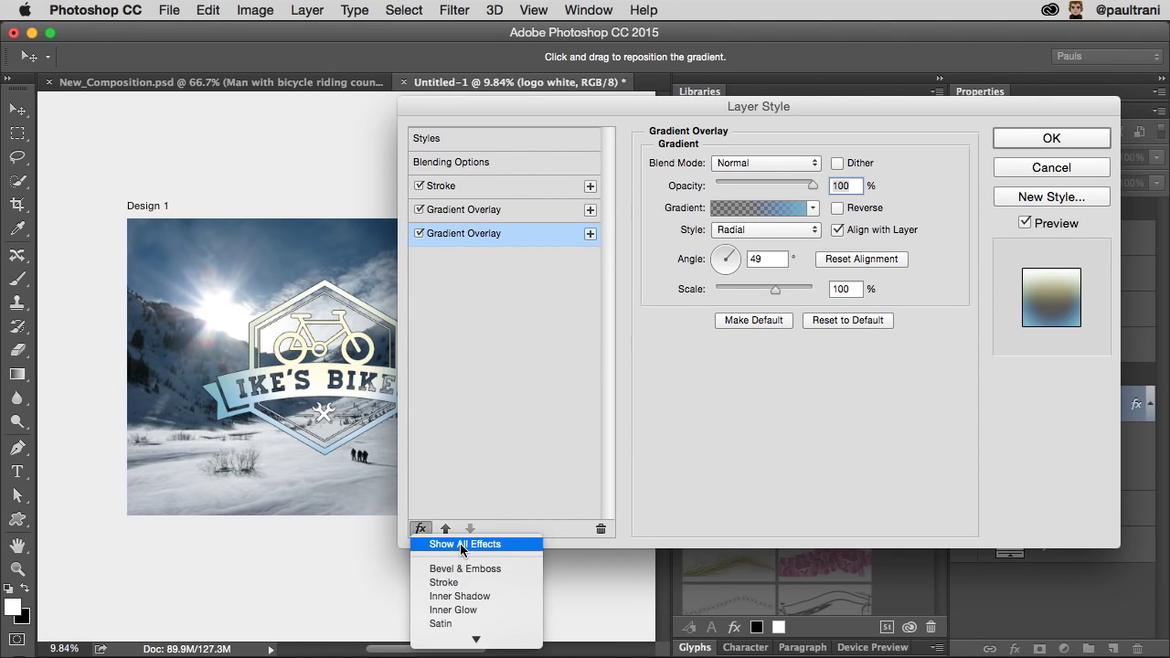
left_click(475, 387)
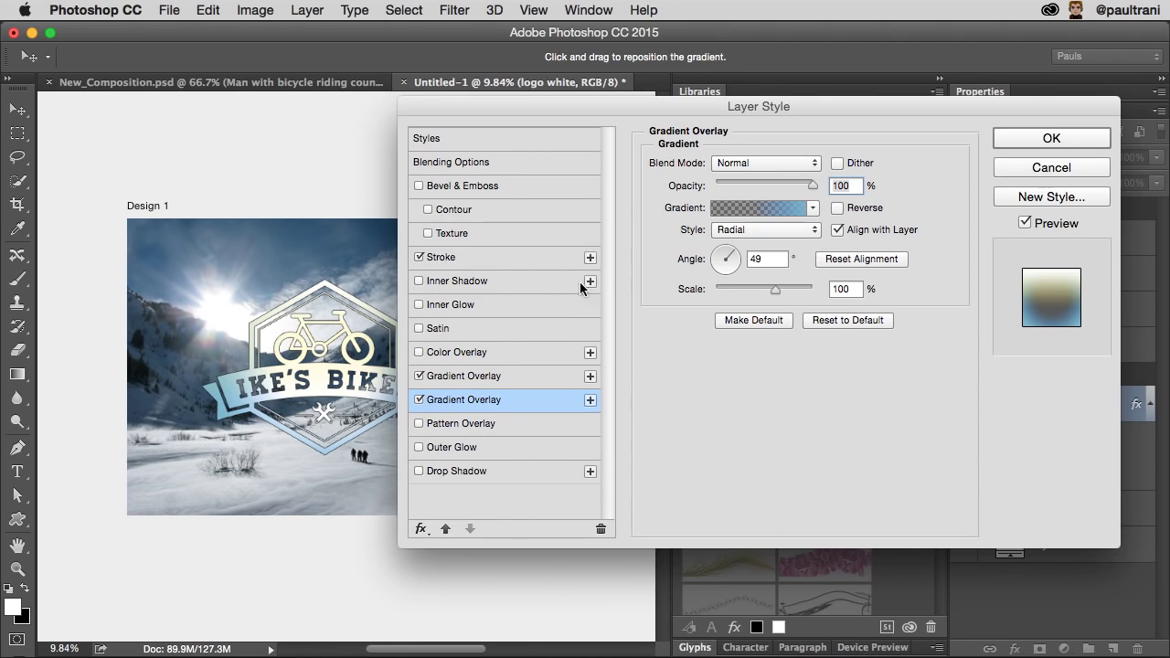
left_click(1025, 138)
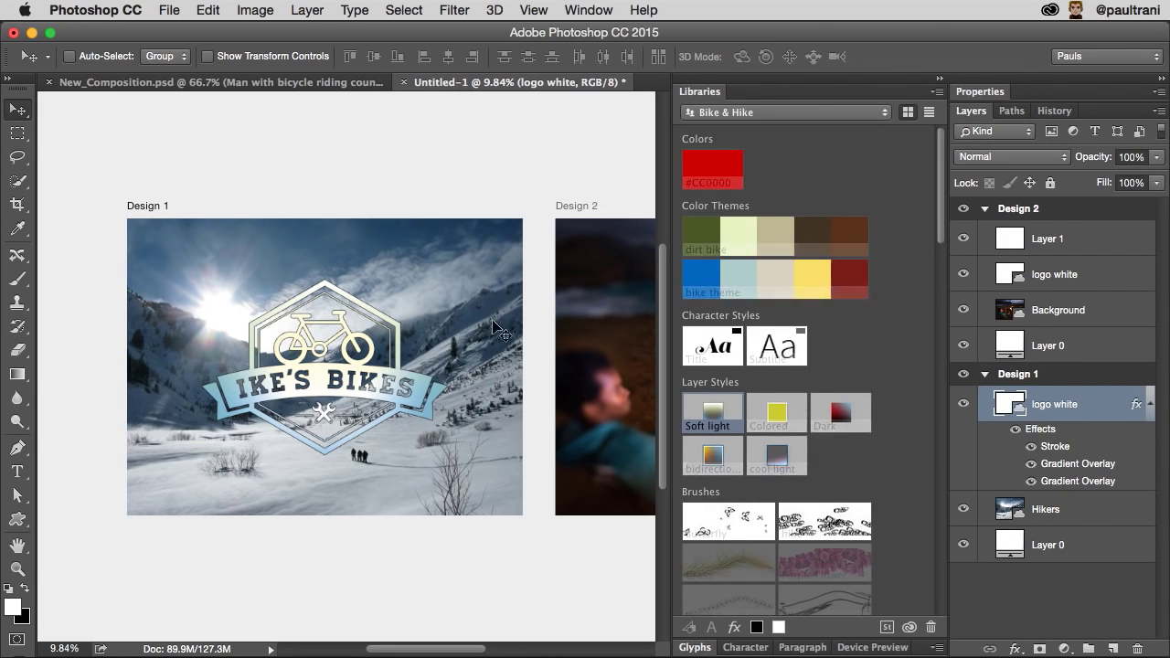
- Try the Dark layer style on the Design 1 logo, and switch back to Soft light
left_click(841, 413)
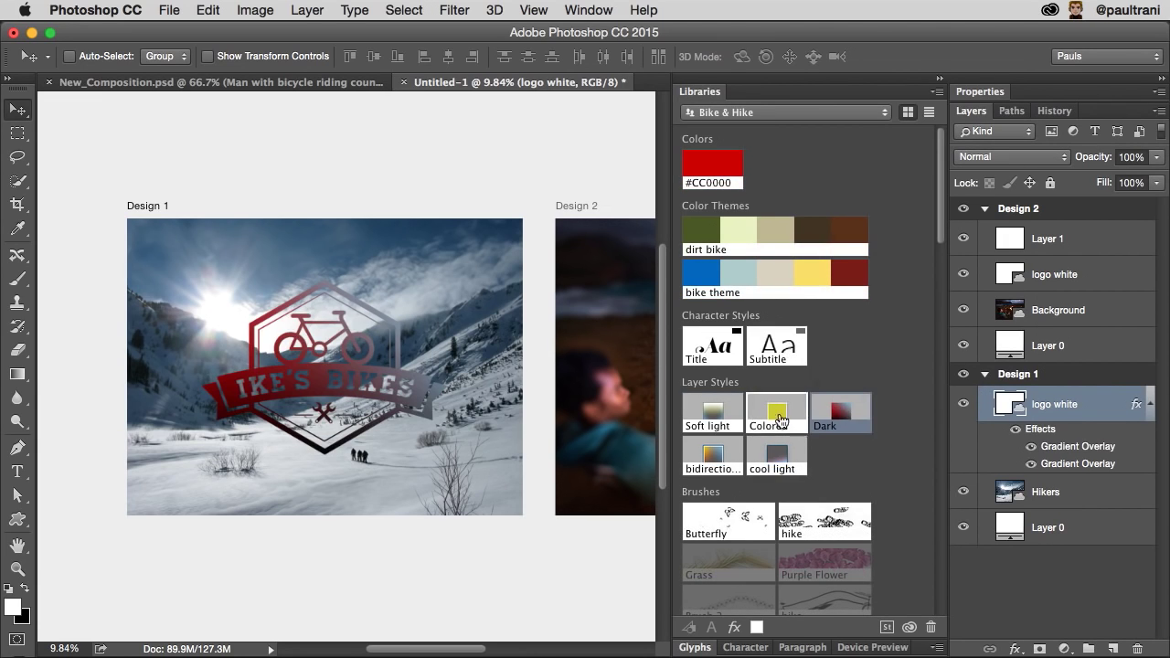
left_click(696, 408)
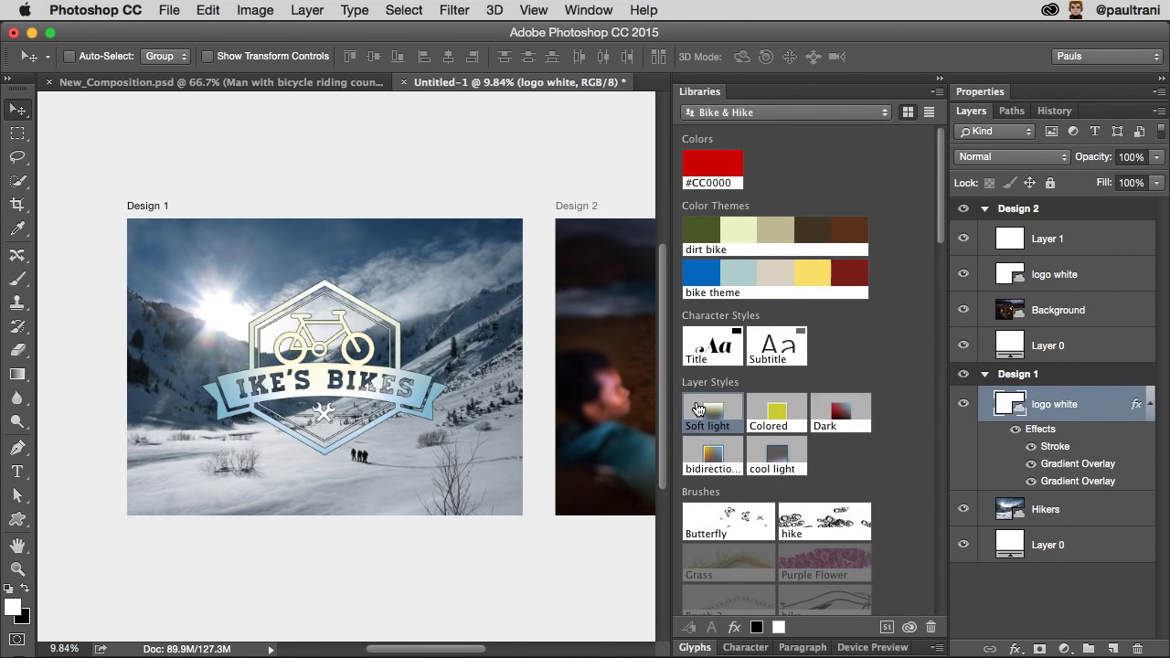